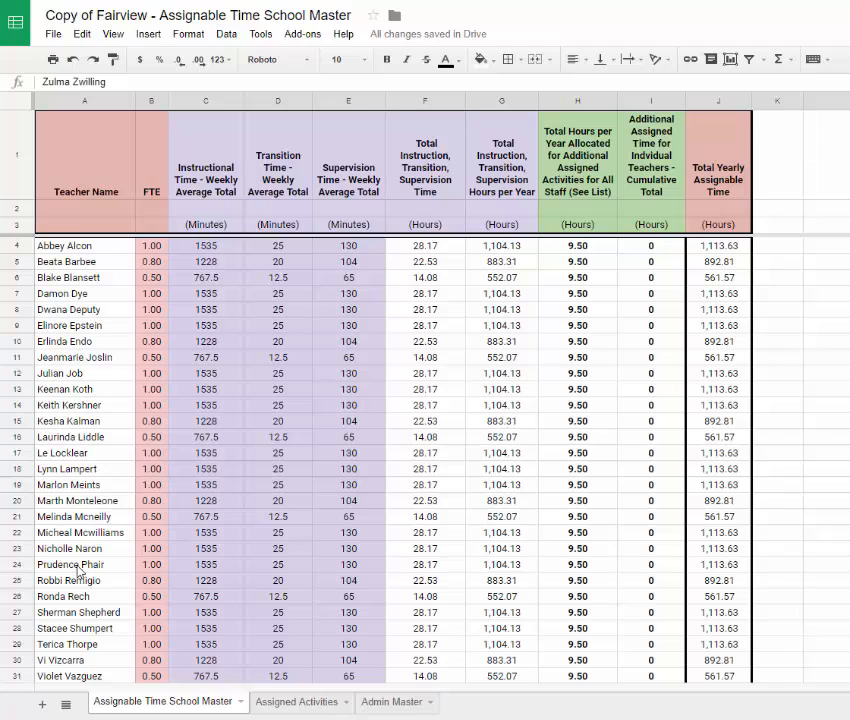
Delete the teacher in row 18 from the Assignable Time School Master sheet, accepting the protected-range warning.
click(20, 470)
right_click(14, 470)
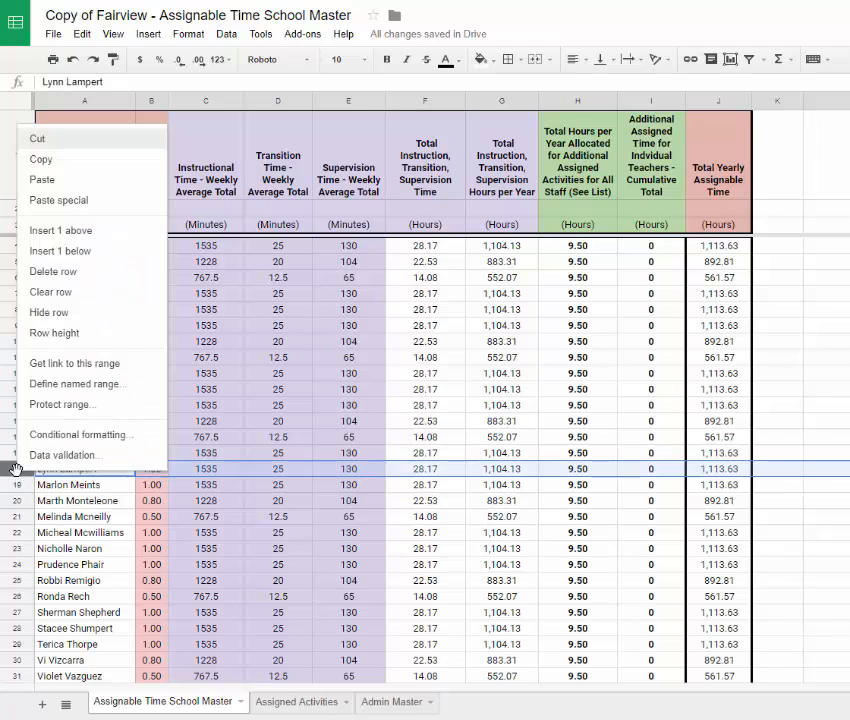
click(53, 273)
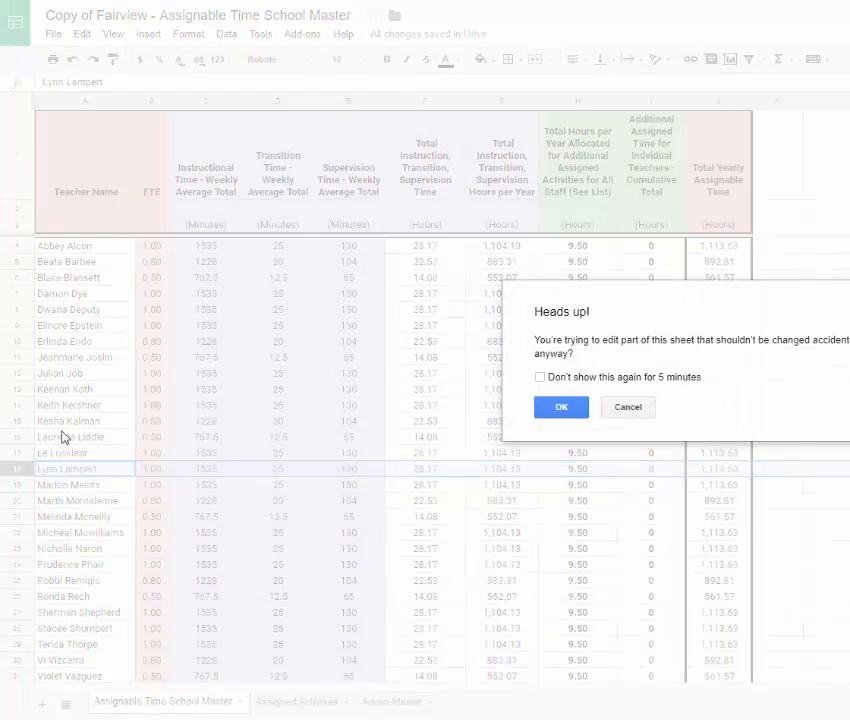
click(561, 408)
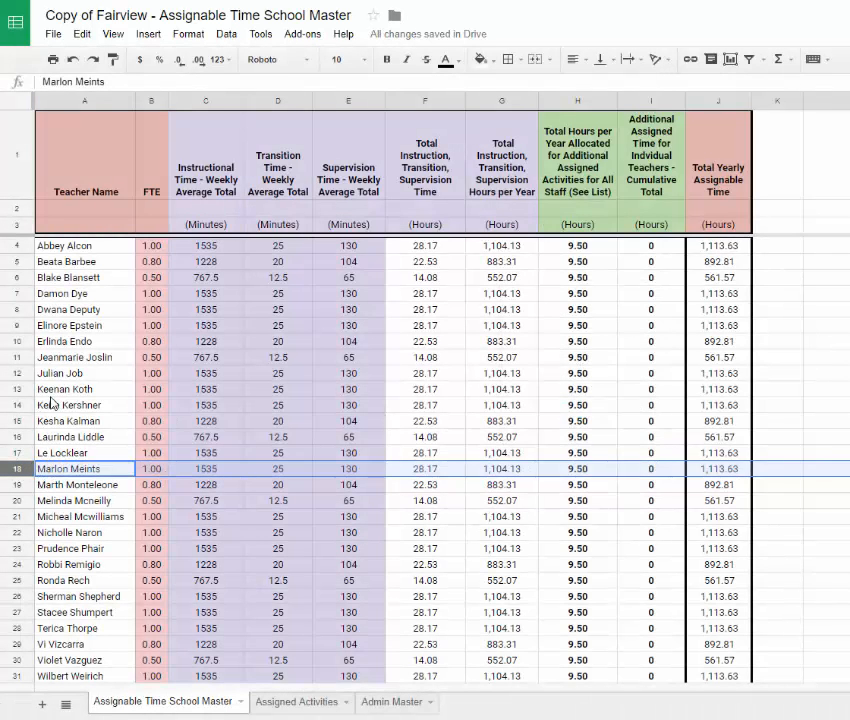
Insert a row below row 10 and enter the new teacher's full name in A11, accepting the protected-range warnings.
click(17, 341)
right_click(17, 341)
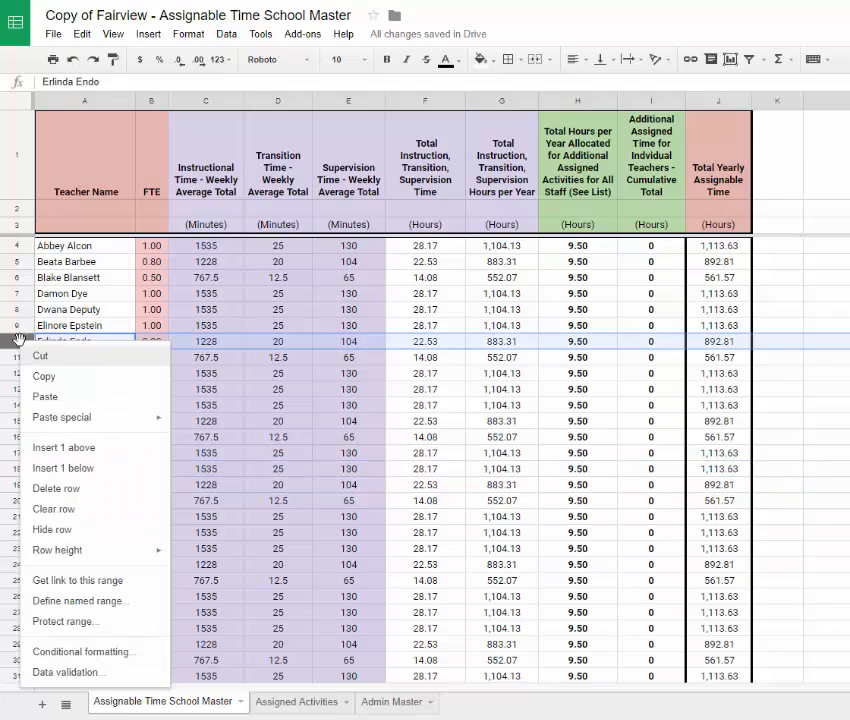
click(87, 467)
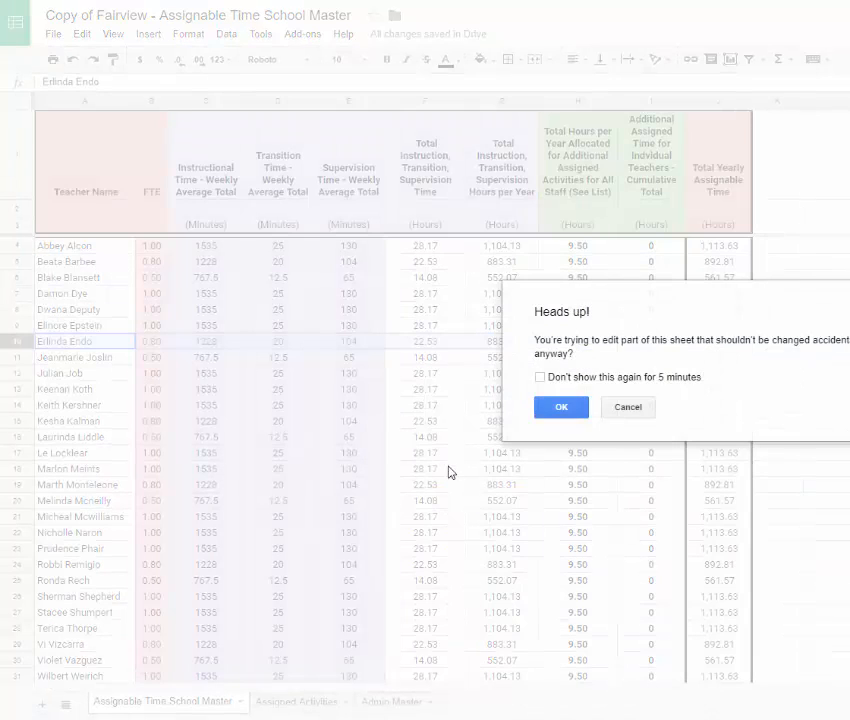
click(562, 410)
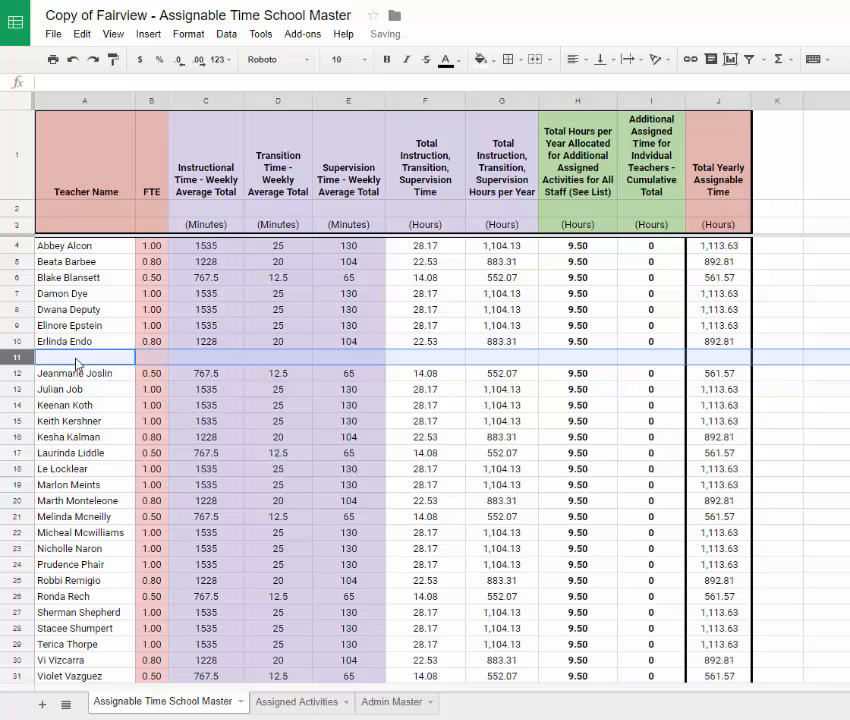
text(S)
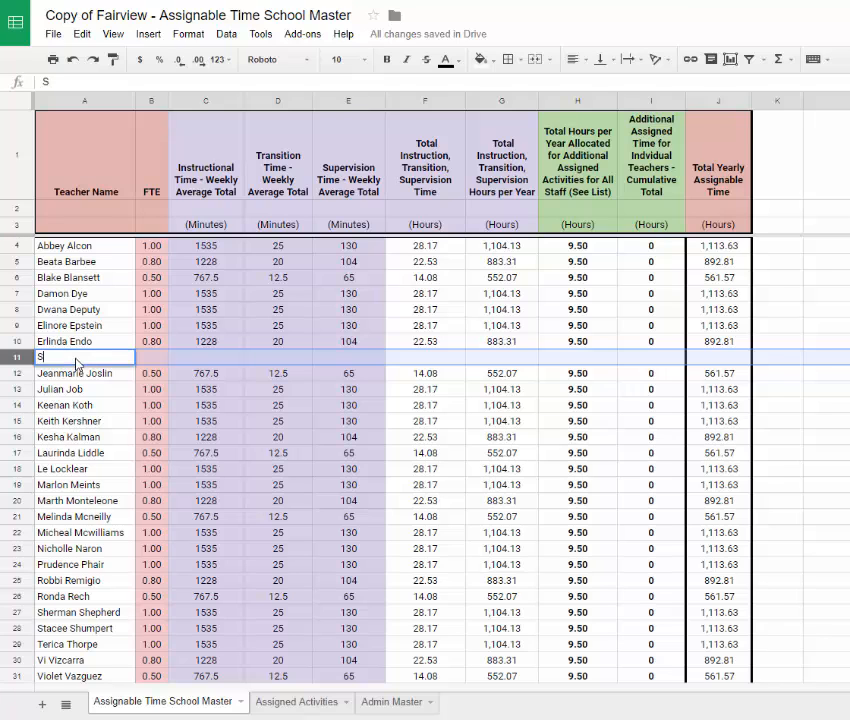
text(am Smith)
key(Tab)
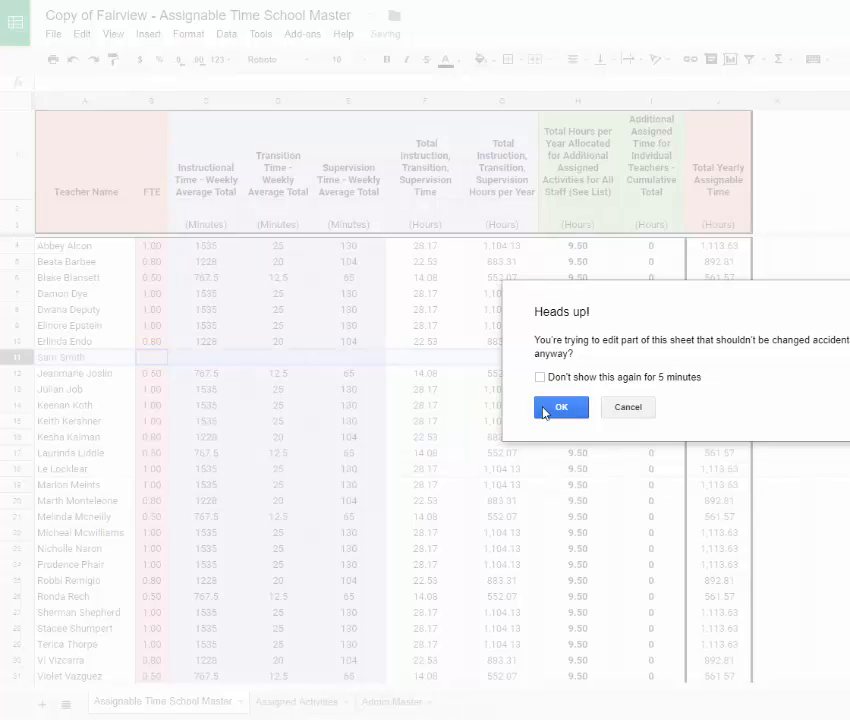
click(548, 409)
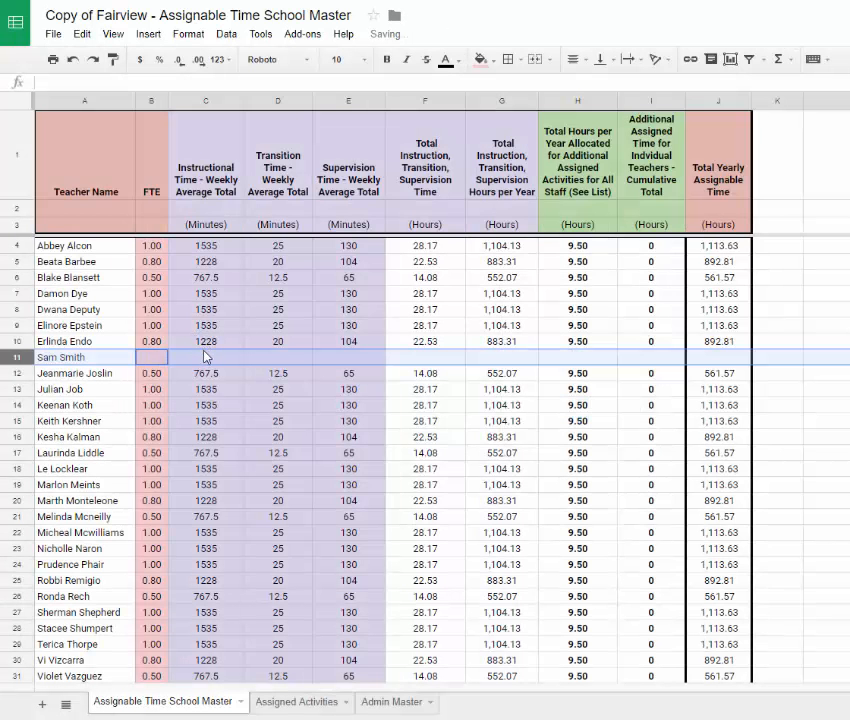
Fill the FTE, time and total cells B10:J10 down into the new teacher's row 11.
click(209, 344)
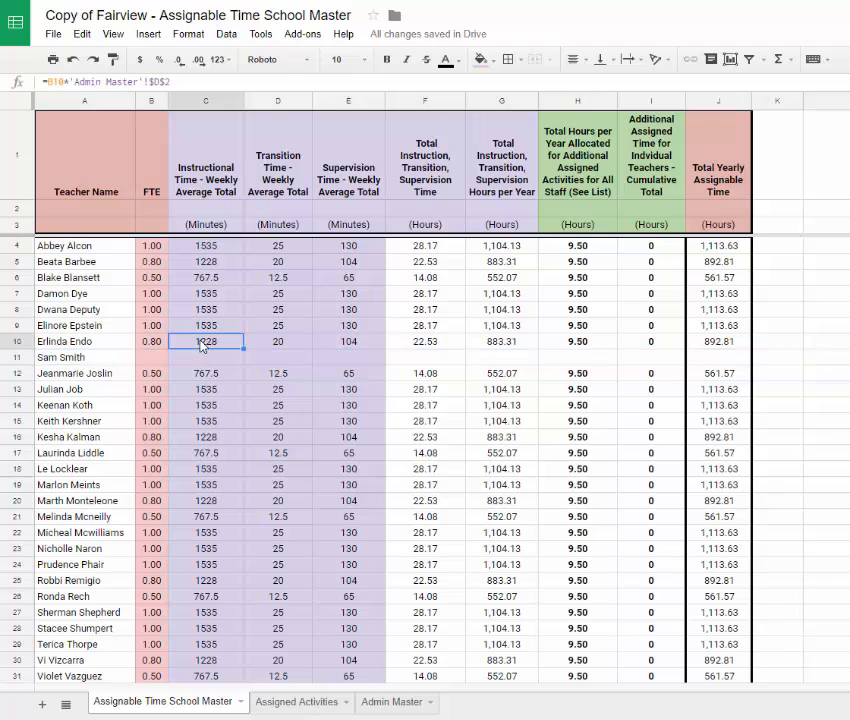
click(147, 344)
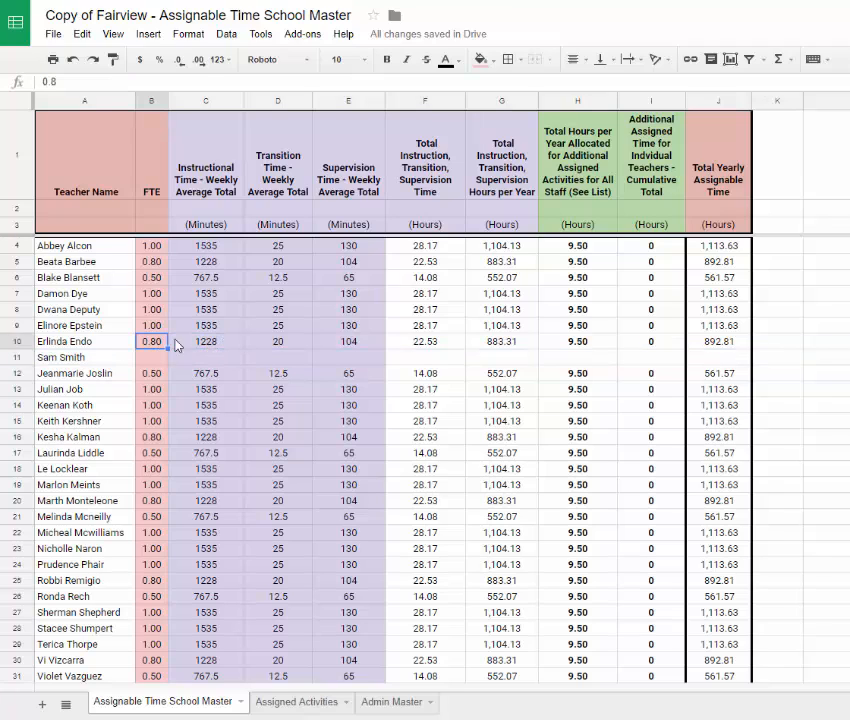
shift+click(715, 345)
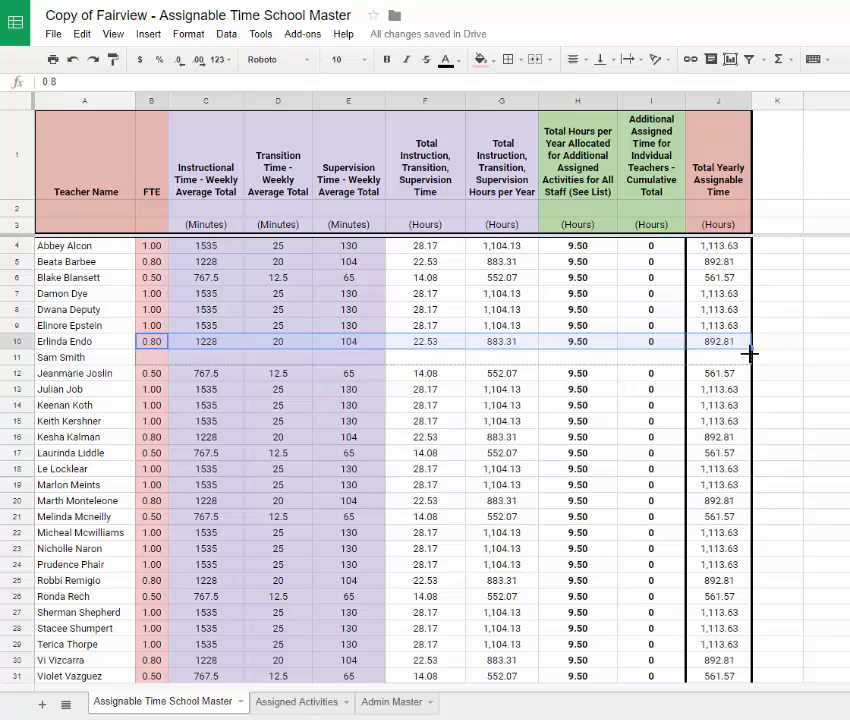
drag(751, 346, 709, 474)
key(Return)
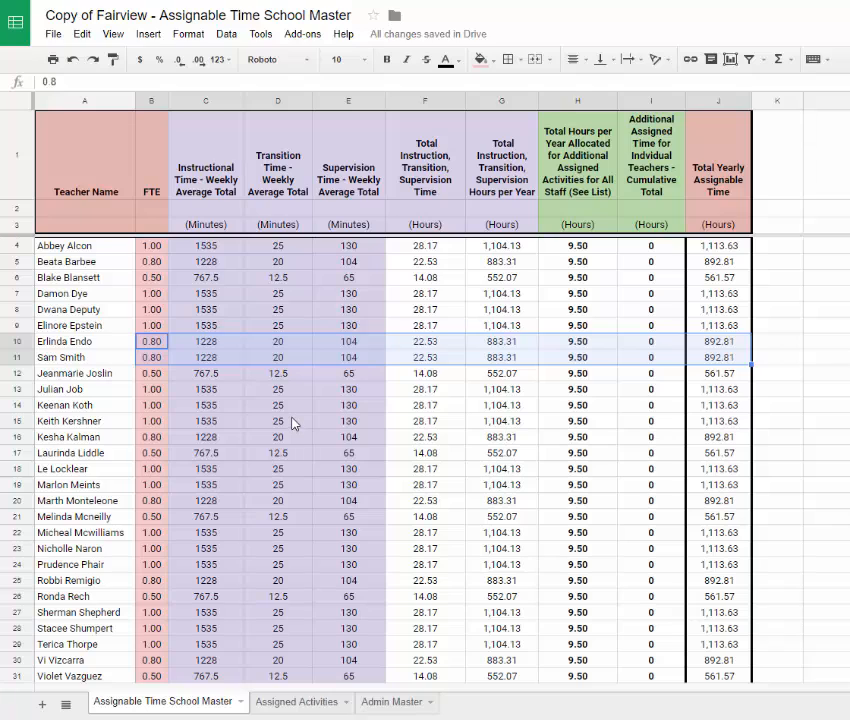
Set the new teacher's FTE in B11 to 1.
click(161, 362)
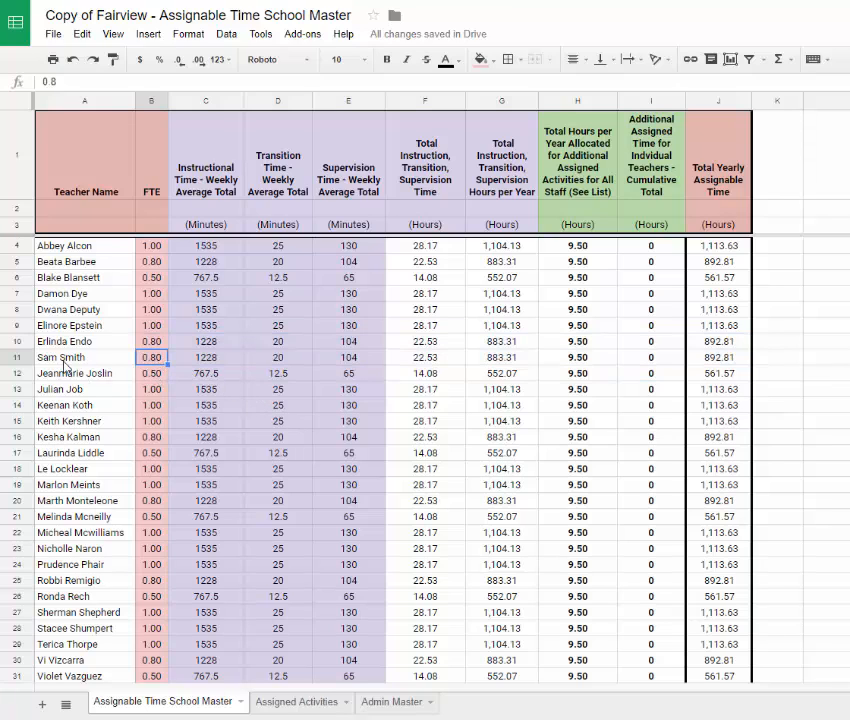
text(1)
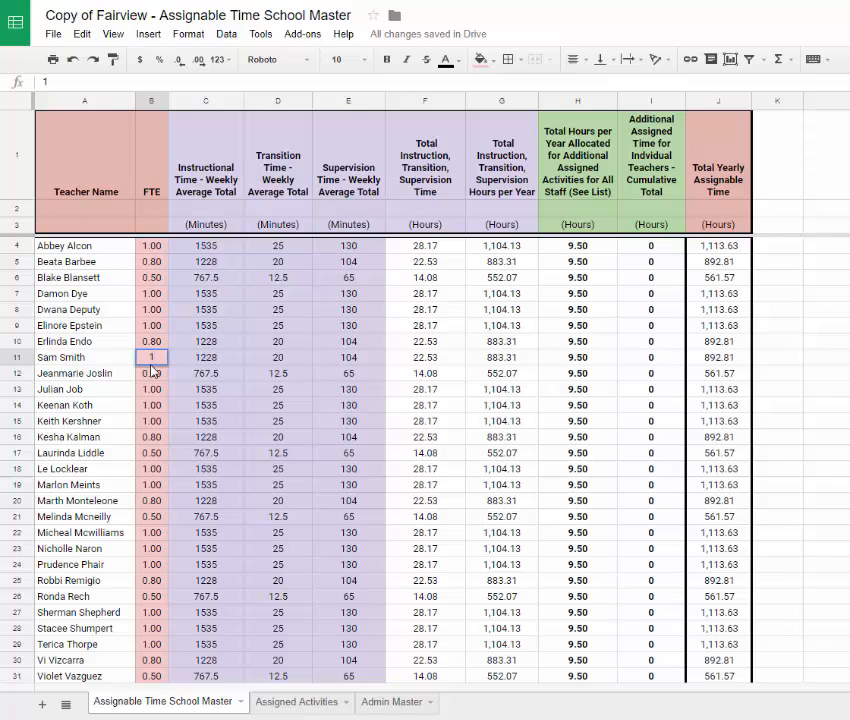
key(Return)
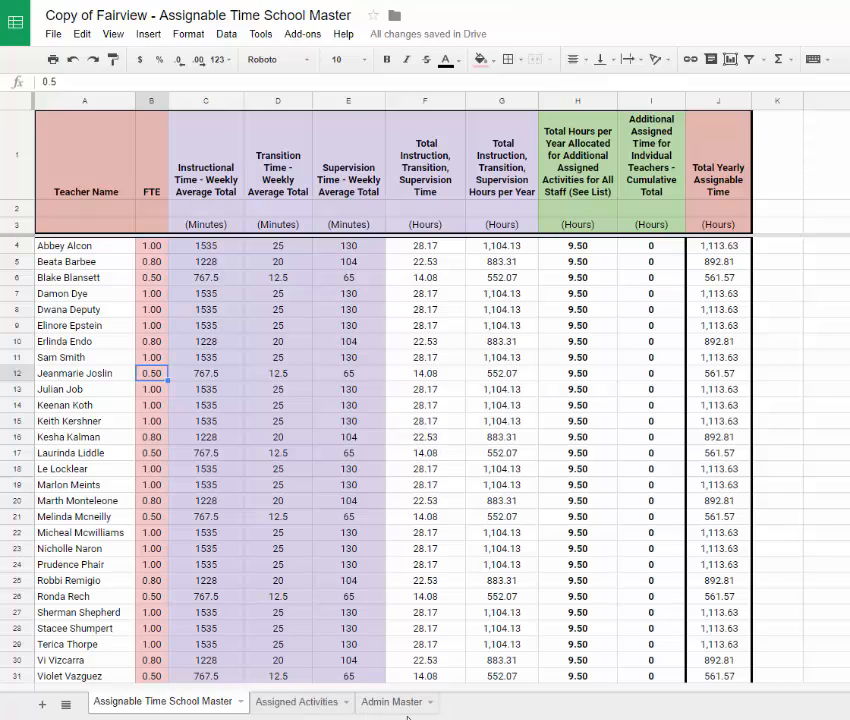
Add the new teacher's full name in A32 at the end of the Teachers list on the Admin Master sheet.
click(389, 704)
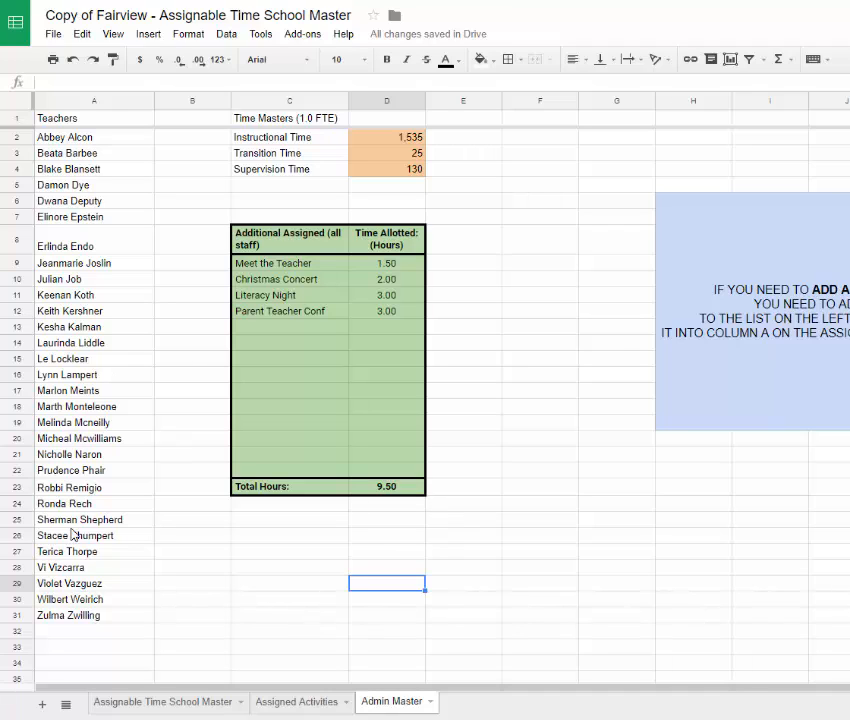
click(64, 631)
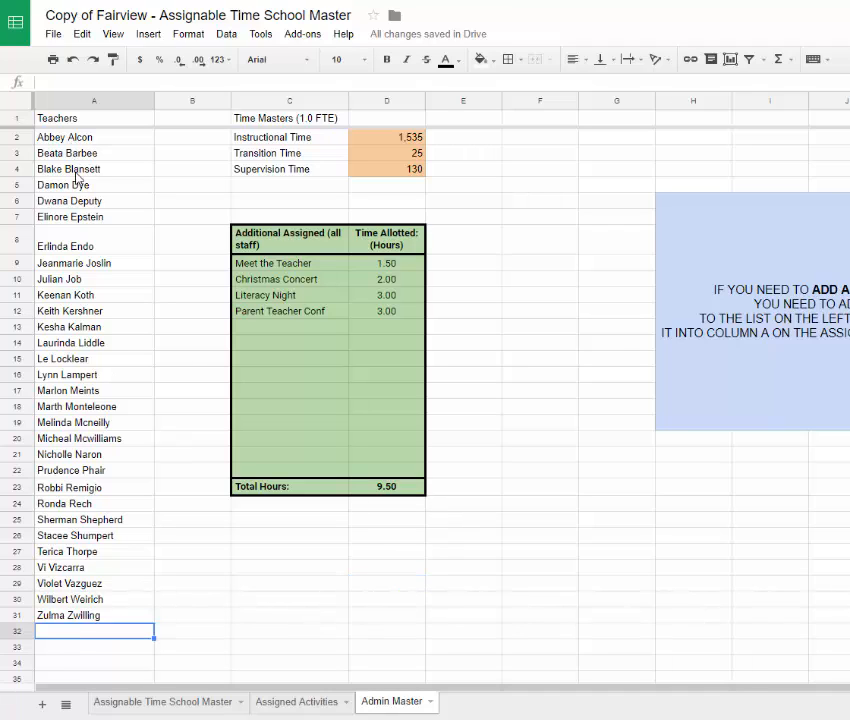
text(Sam Smith)
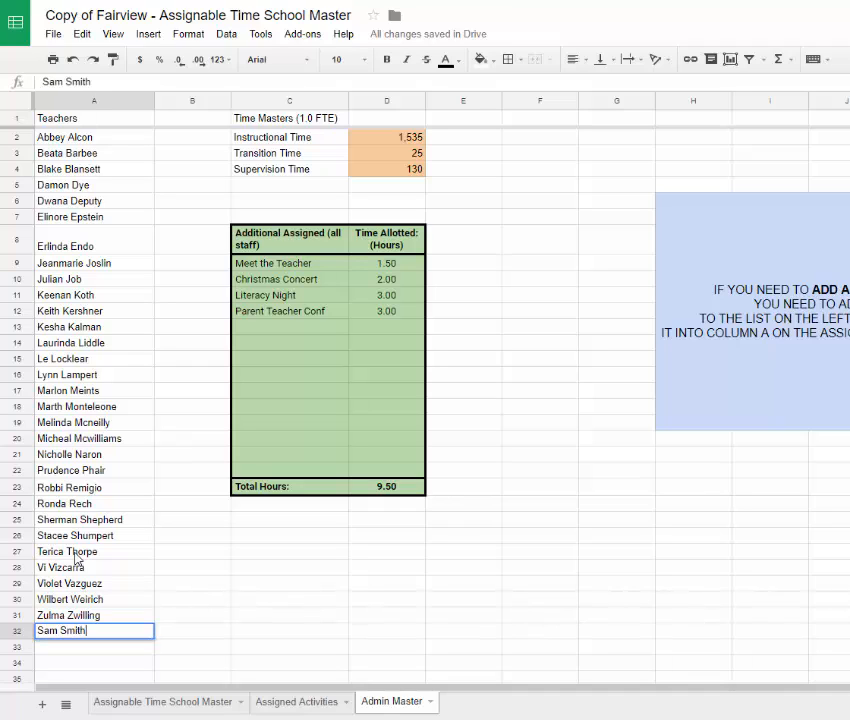
key(Return)
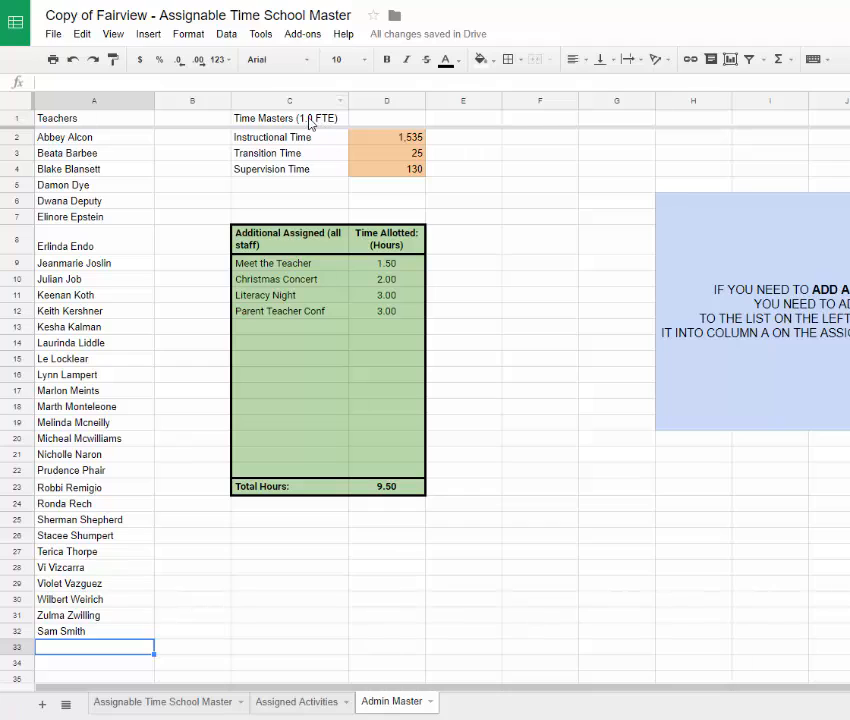
Set the 1.0 FTE time masters to 1700 for Instructional Time, 40 for Transition Time and 150 for Supervision Time.
click(404, 142)
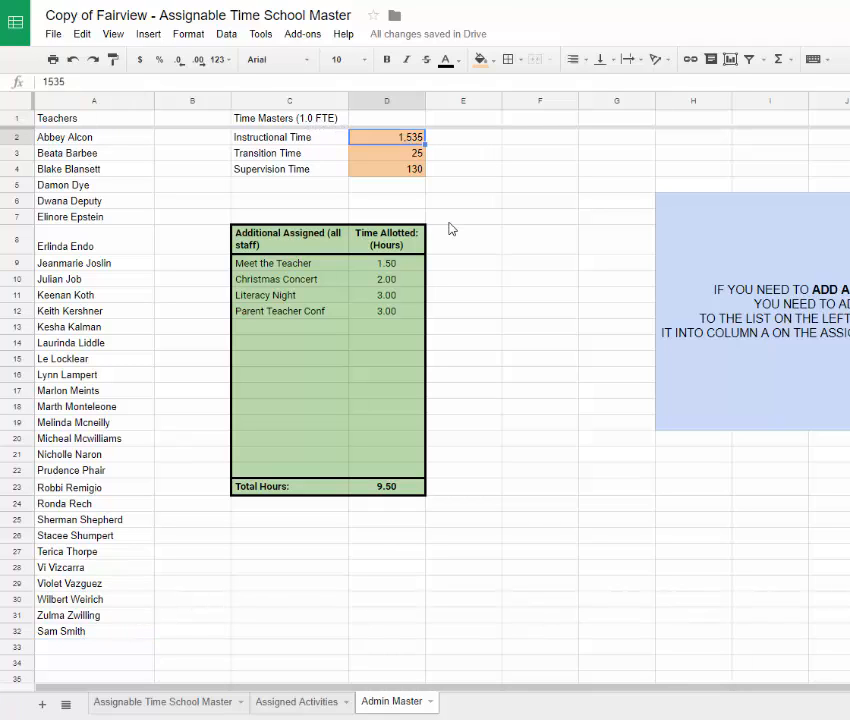
text(1700)
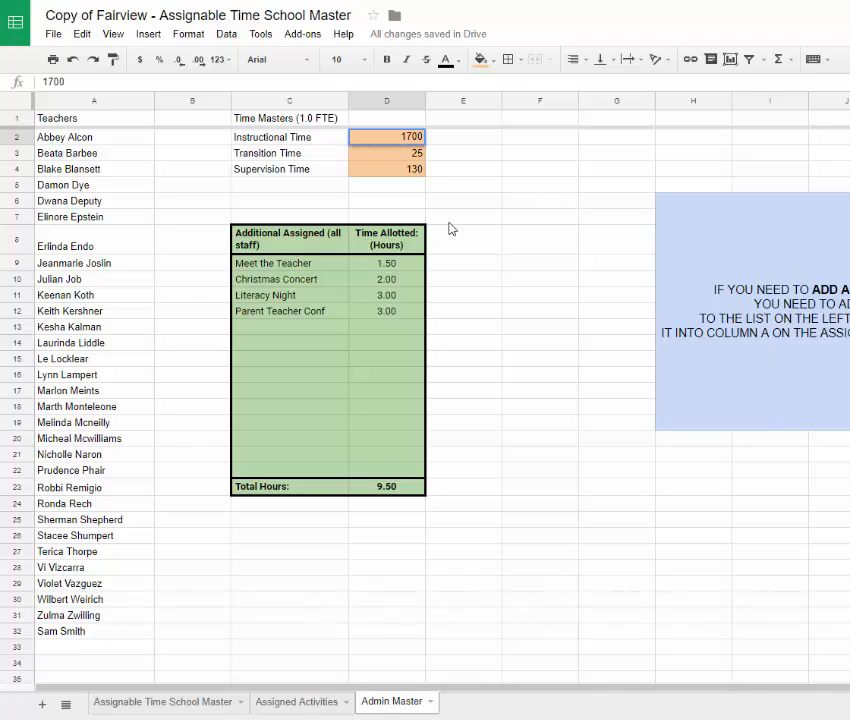
key(Return)
text(40)
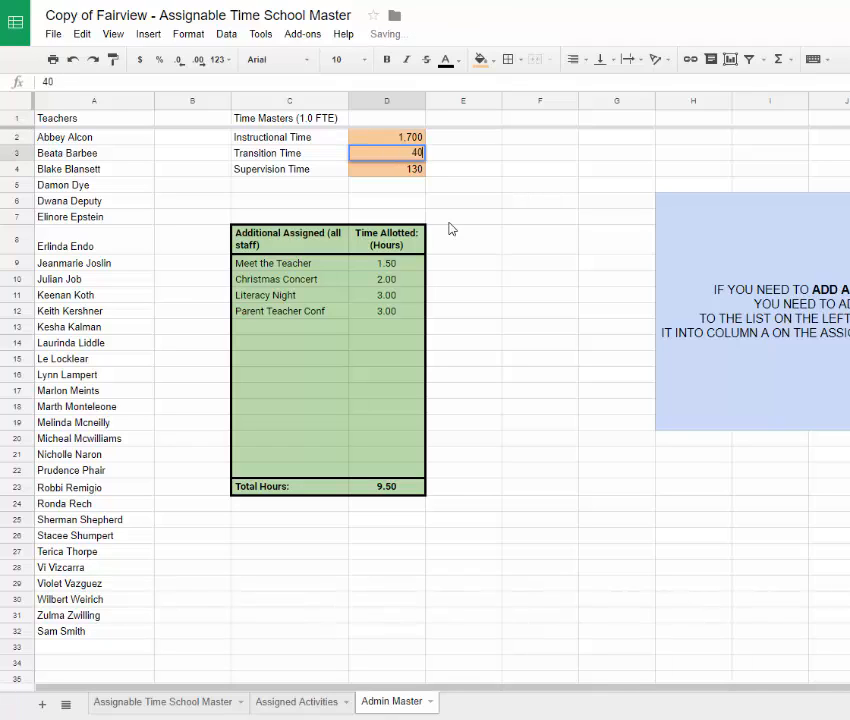
key(Return)
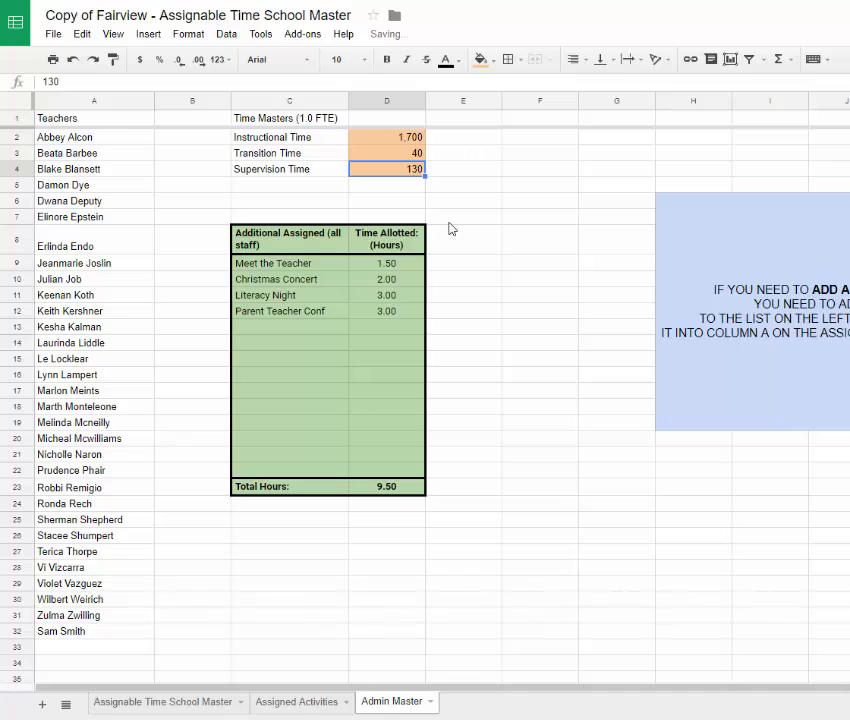
text(150)
key(Return)
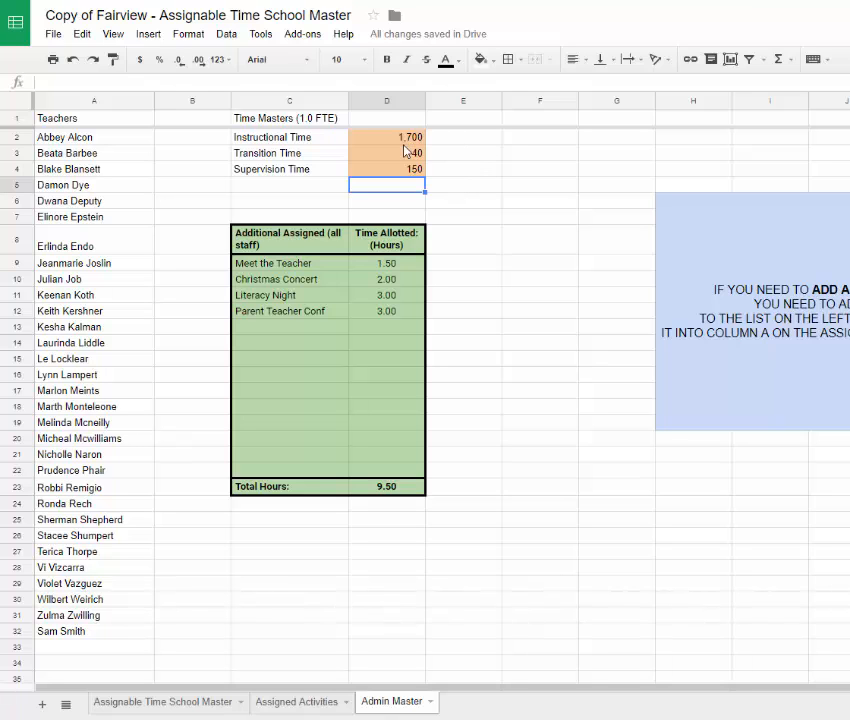
Compare the teachers' weekly times on the Assignable Time School Master sheet with the time masters on Admin Master.
click(162, 702)
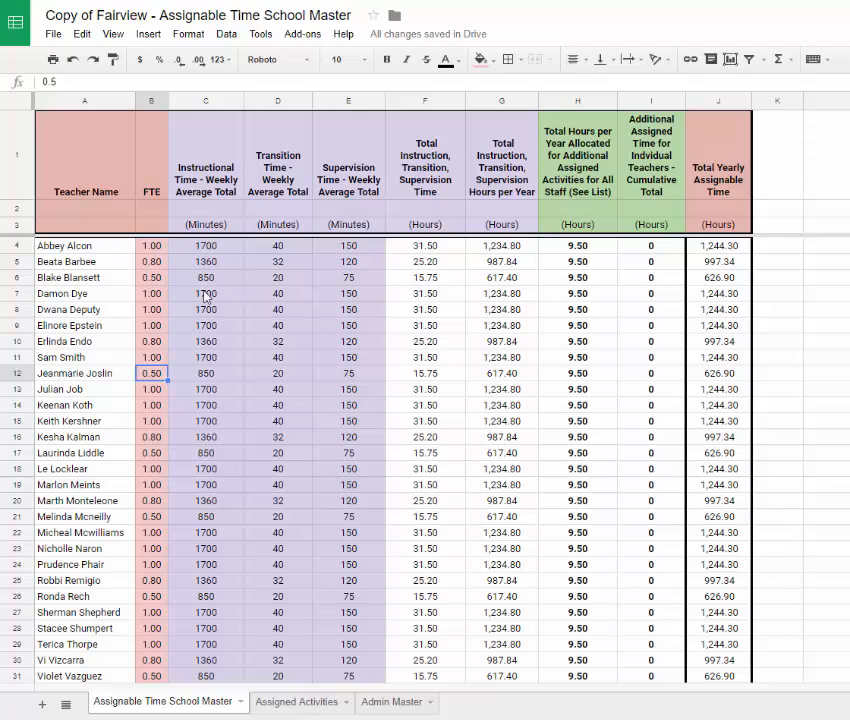
click(388, 703)
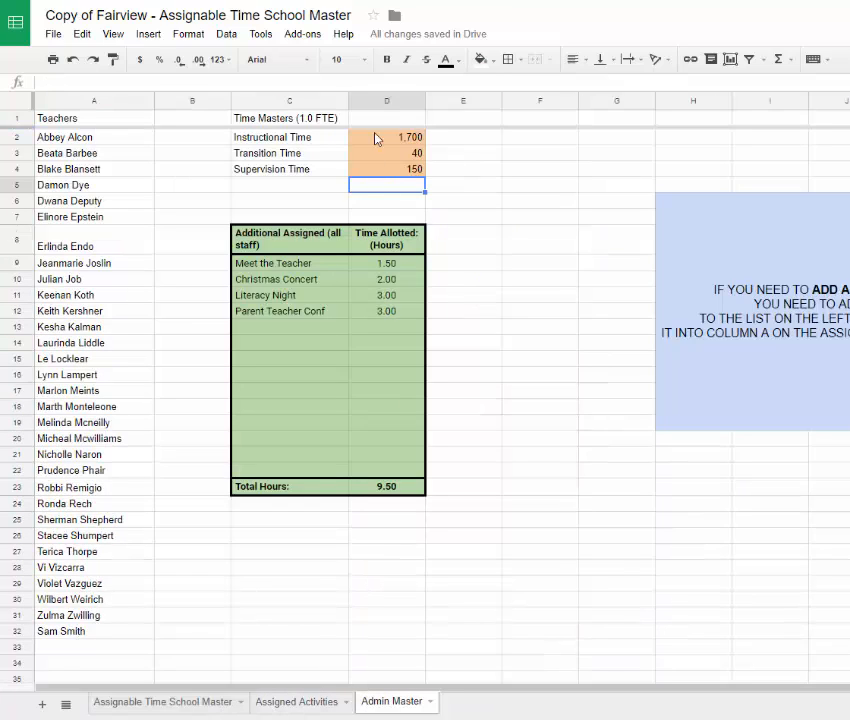
click(183, 703)
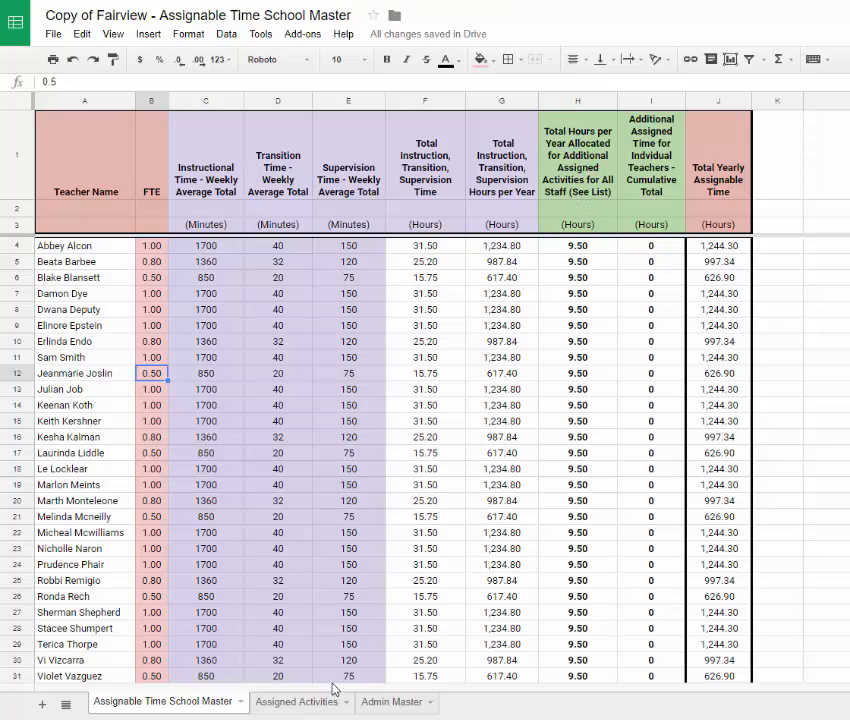
Set the time allotted for Meet the Teacher on the Admin Master sheet to 3 hours.
click(382, 702)
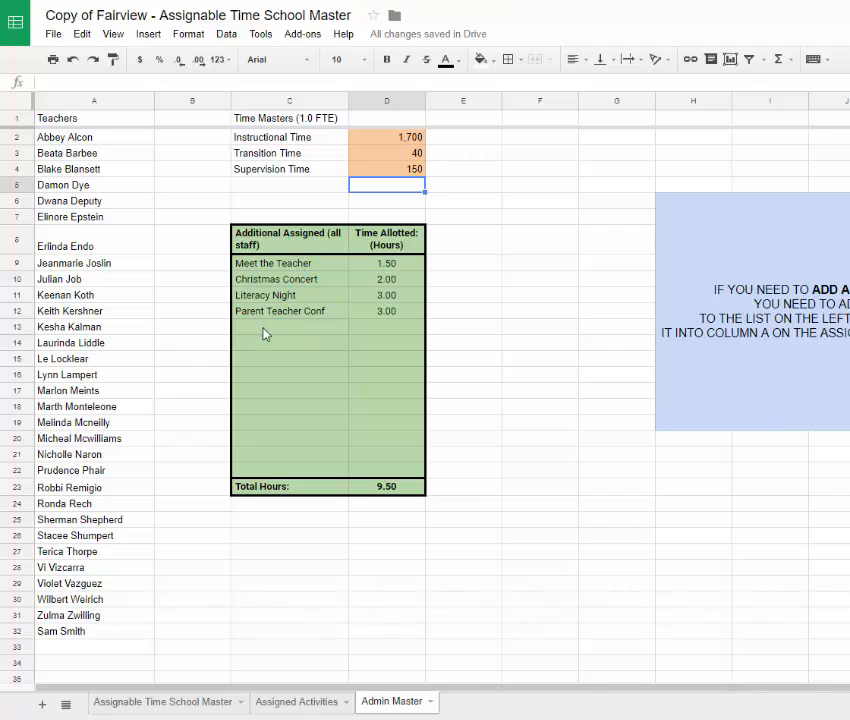
click(394, 266)
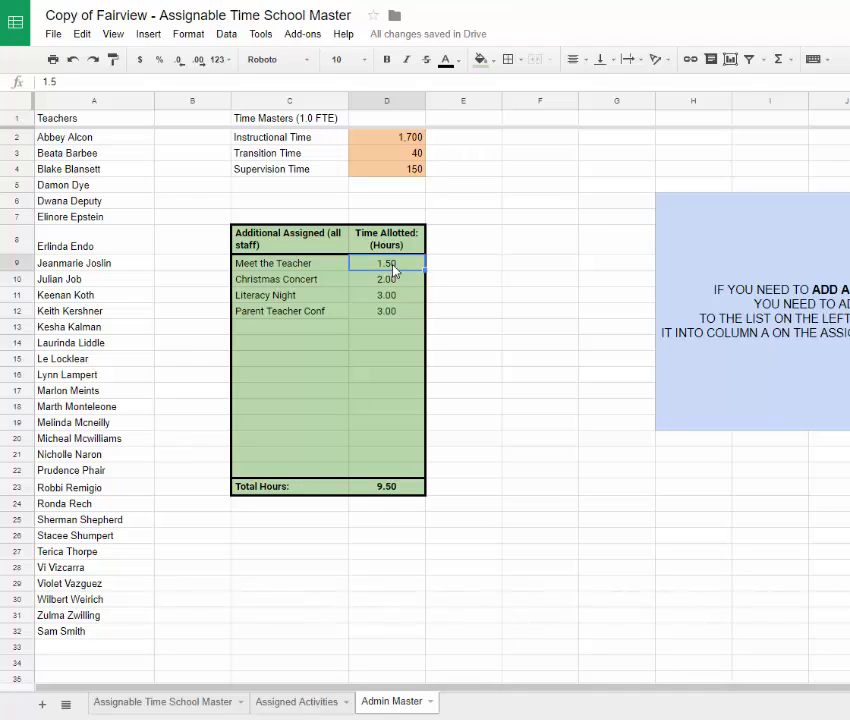
text(3)
key(Return)
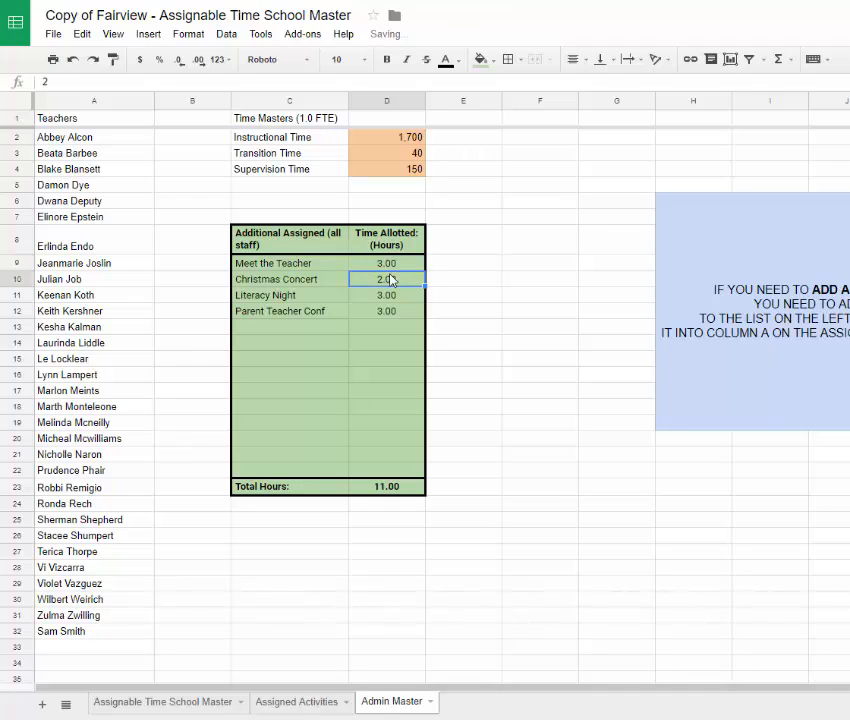
Add Band Recital Night with 1 hour to the all-staff additional assigned activities, and return to the Assignable Time School Master sheet.
click(269, 328)
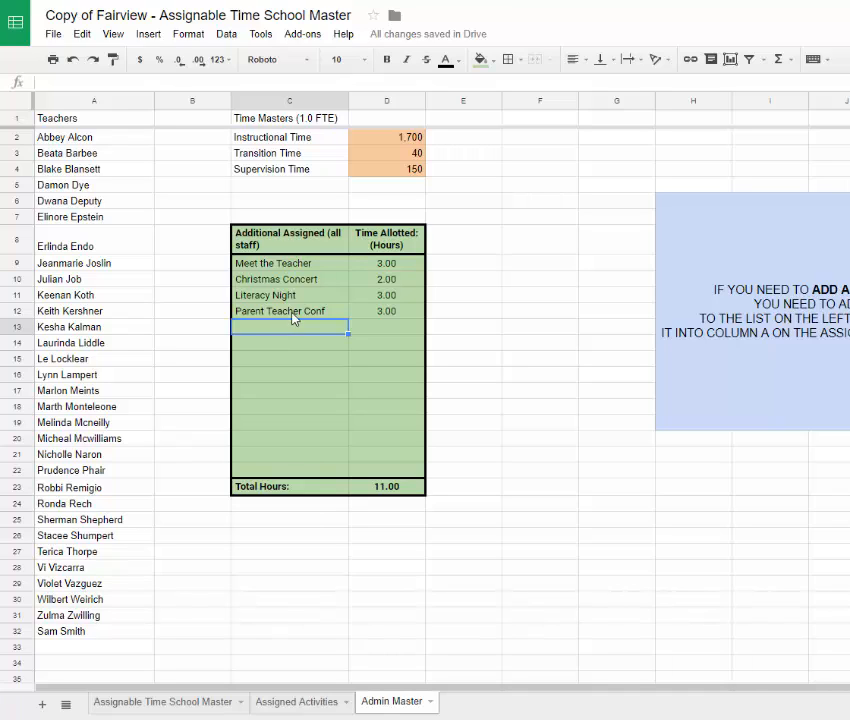
text(Band Recital Night)
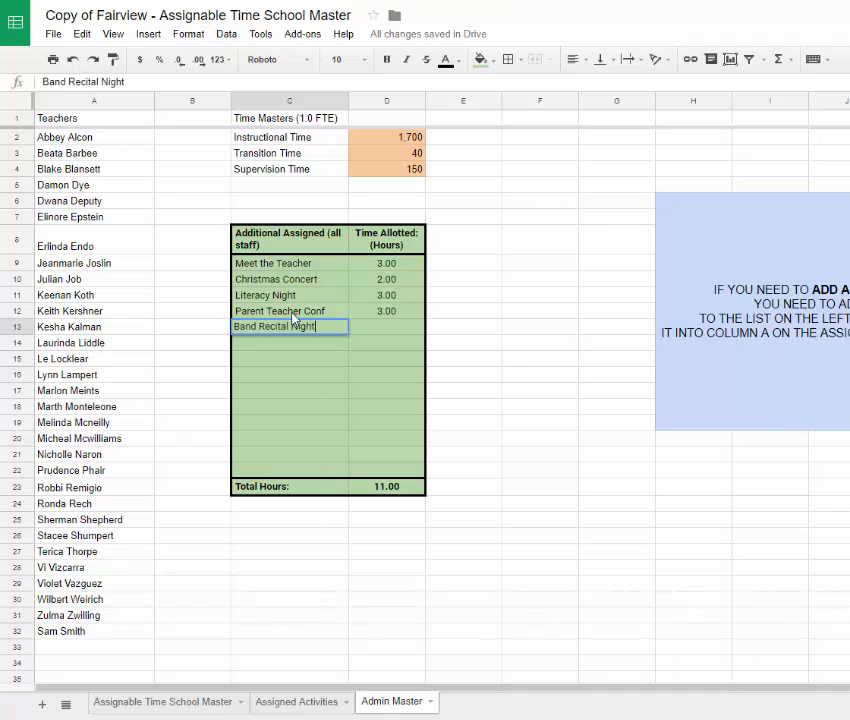
key(Tab)
text(1)
key(Return)
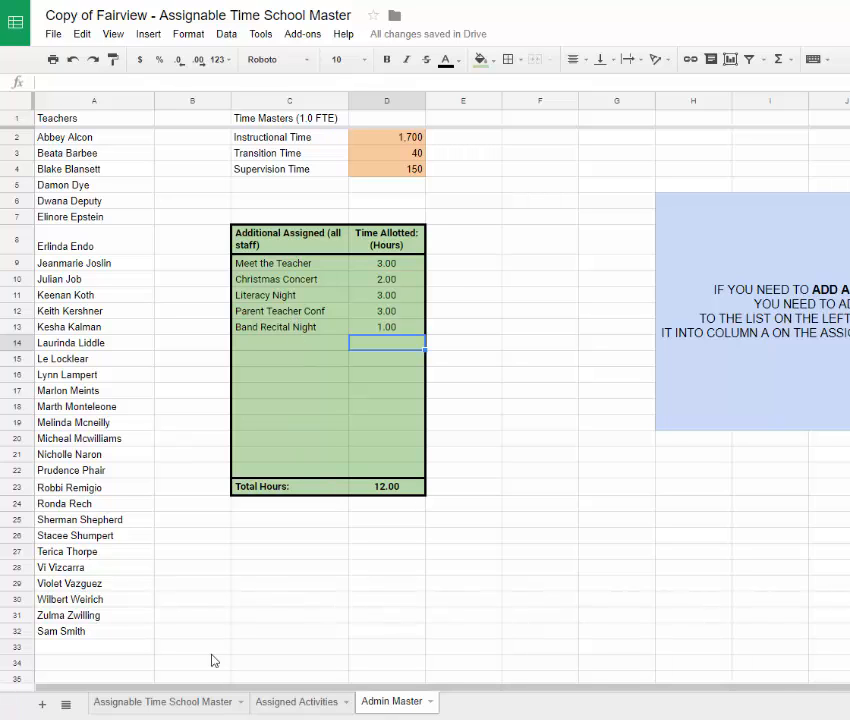
click(170, 710)
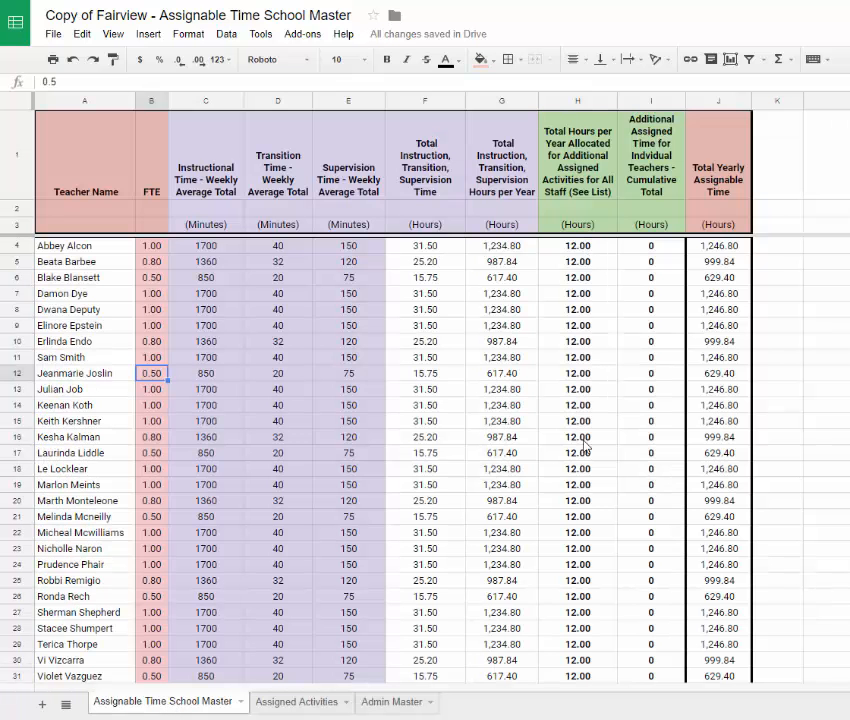
On the Assigned Activities sheet, assign the teacher from row 7 of the school master the activity Leadership with 10 hours.
scroll(585, 562, down, 2)
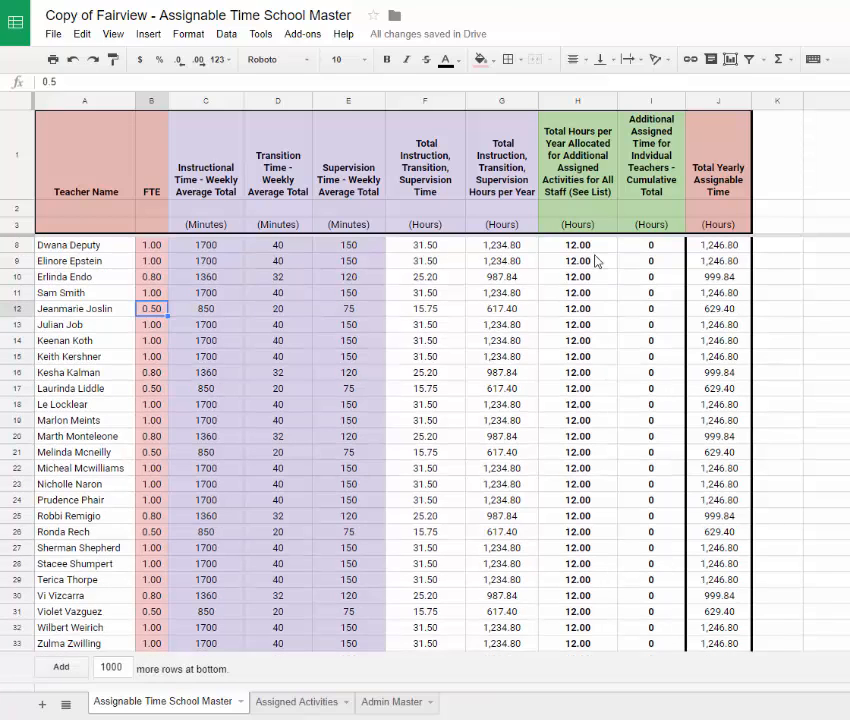
scroll(585, 557, up, 2)
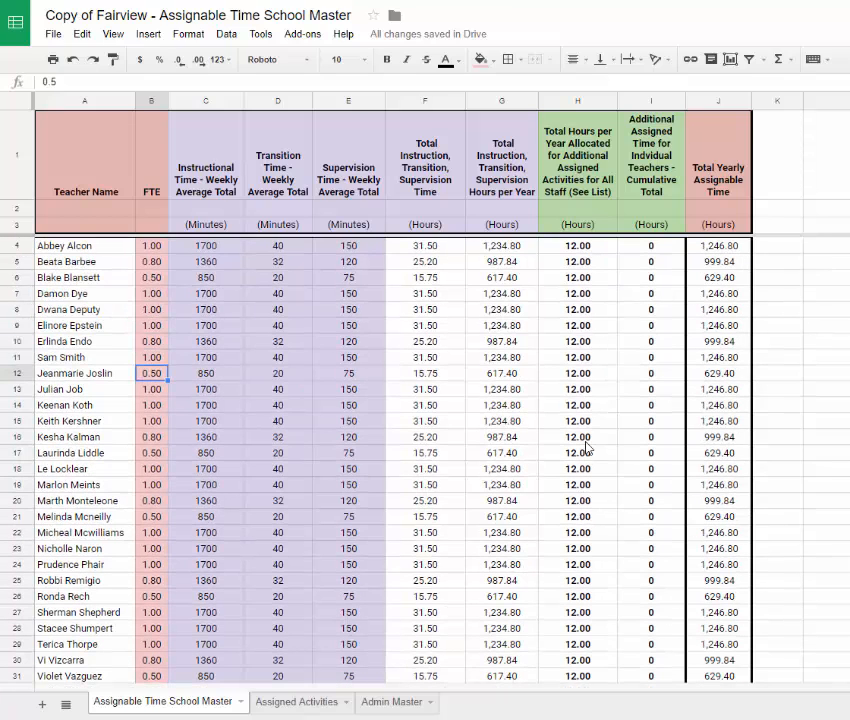
click(295, 704)
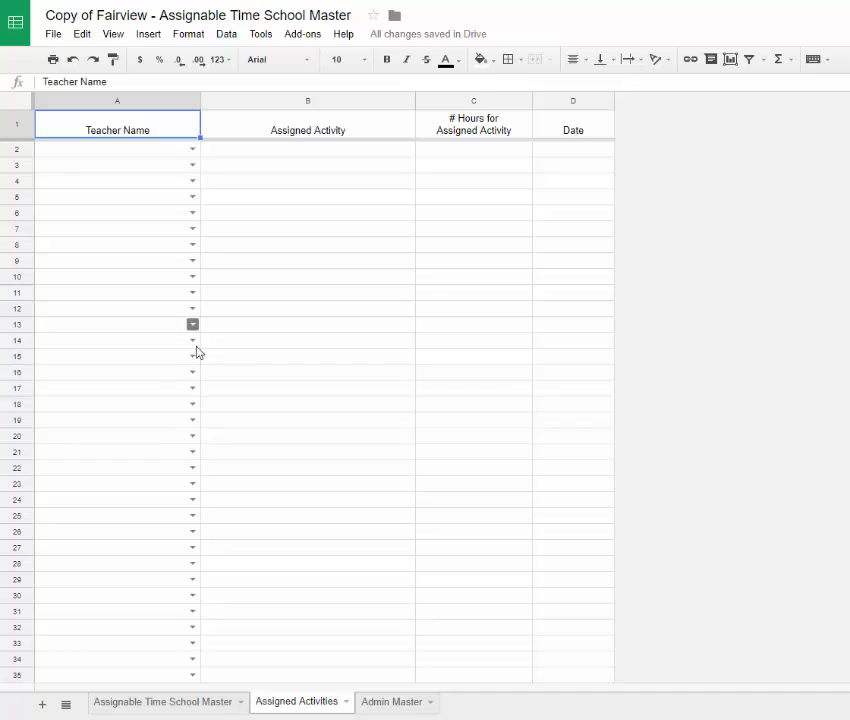
click(190, 149)
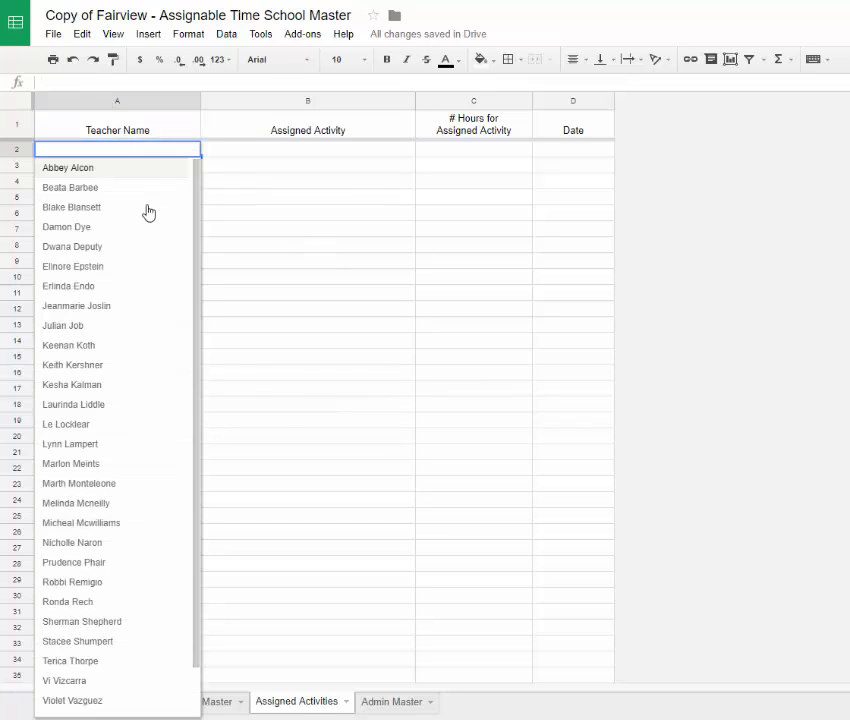
click(56, 228)
click(266, 153)
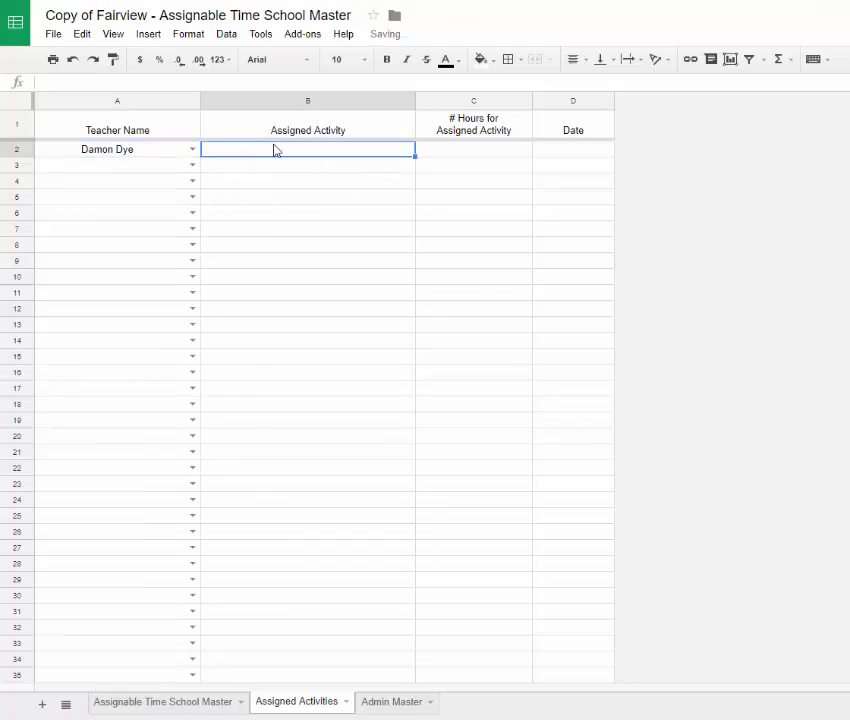
text(Leadership)
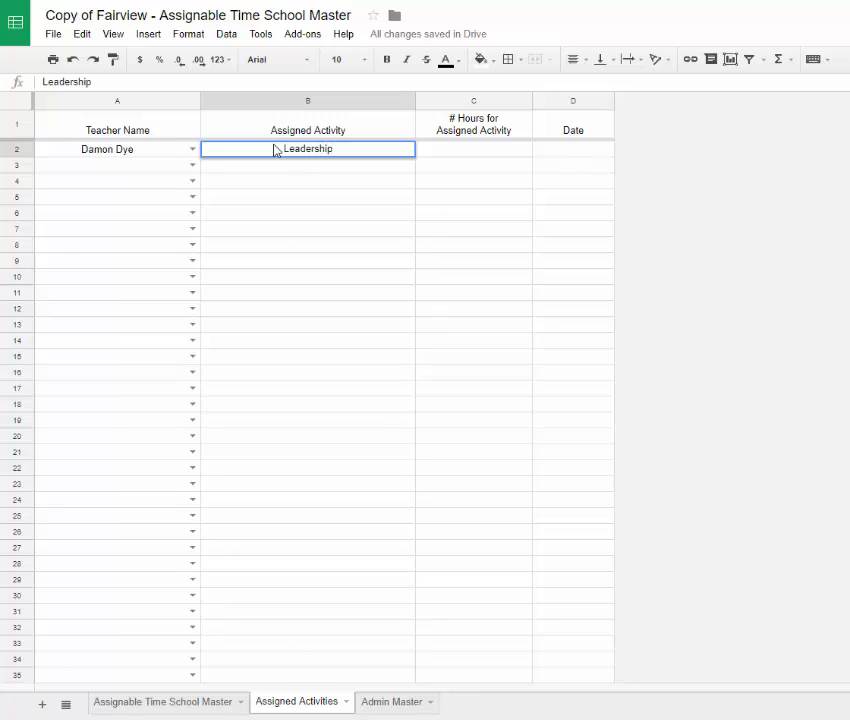
key(Tab)
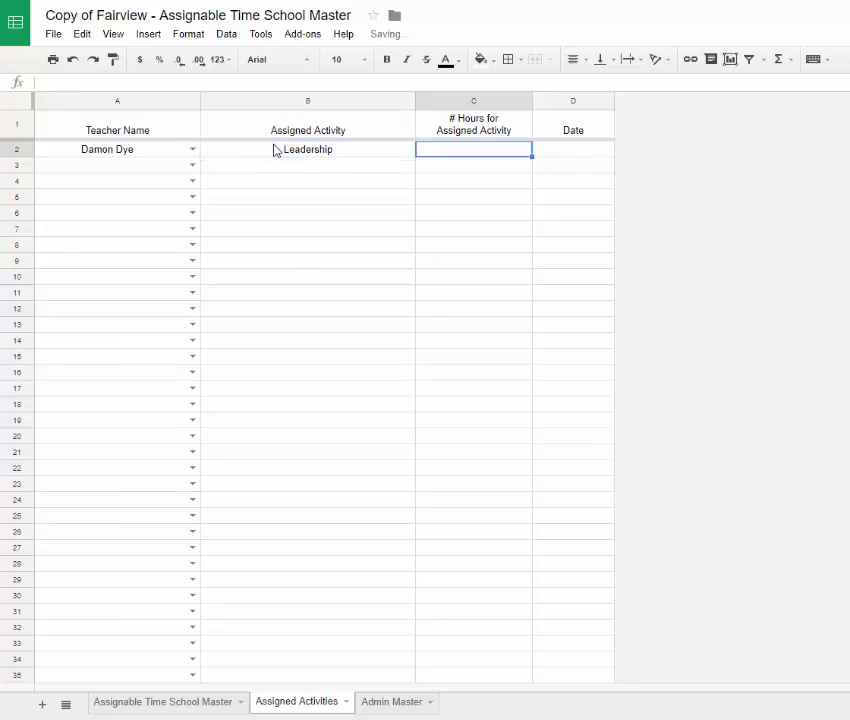
text(10)
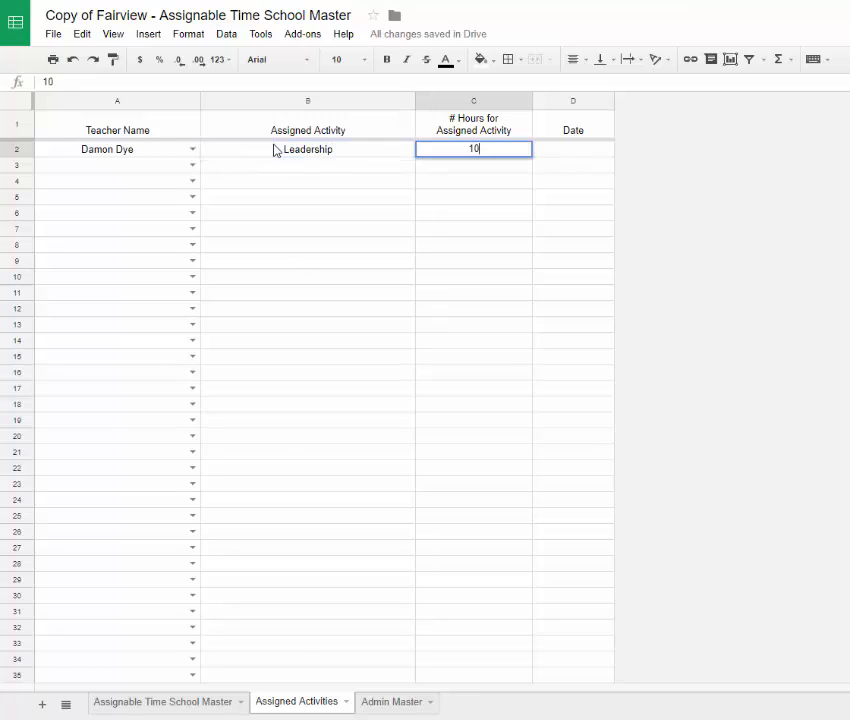
key(Return)
Set the date of the Leadership activity to 2017-08-17.
click(577, 150)
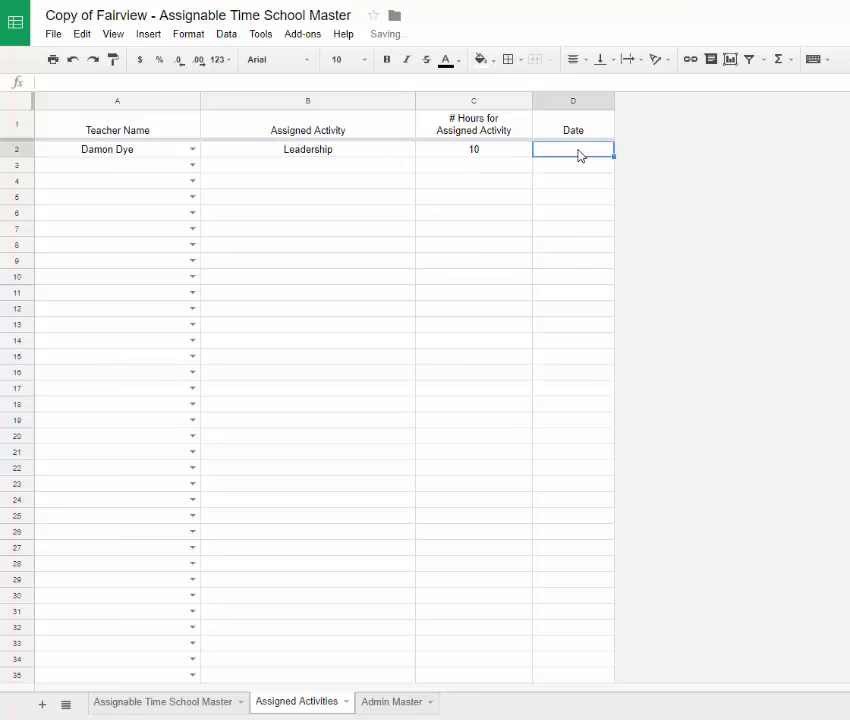
double_click(577, 149)
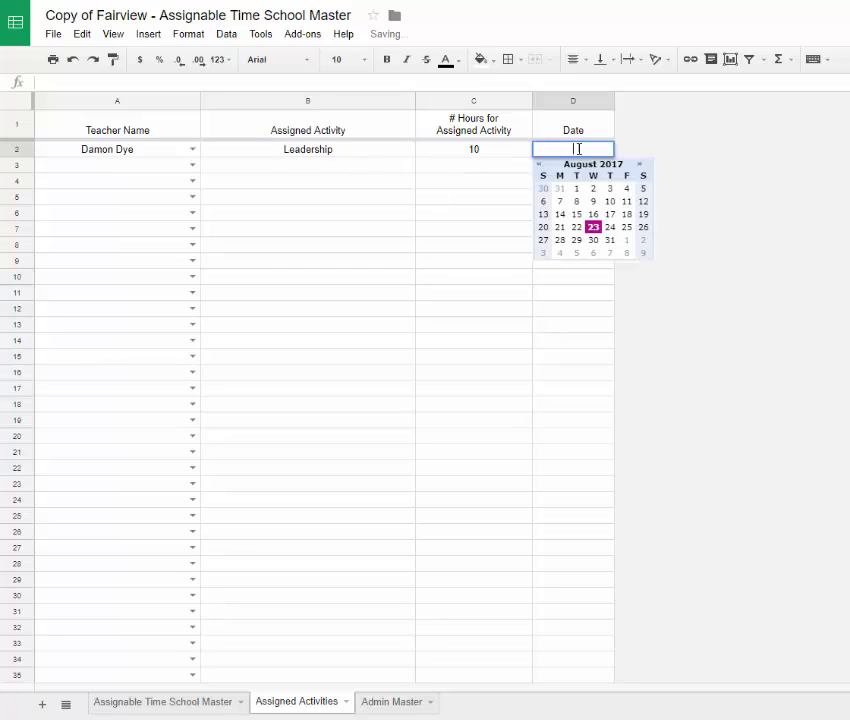
click(609, 214)
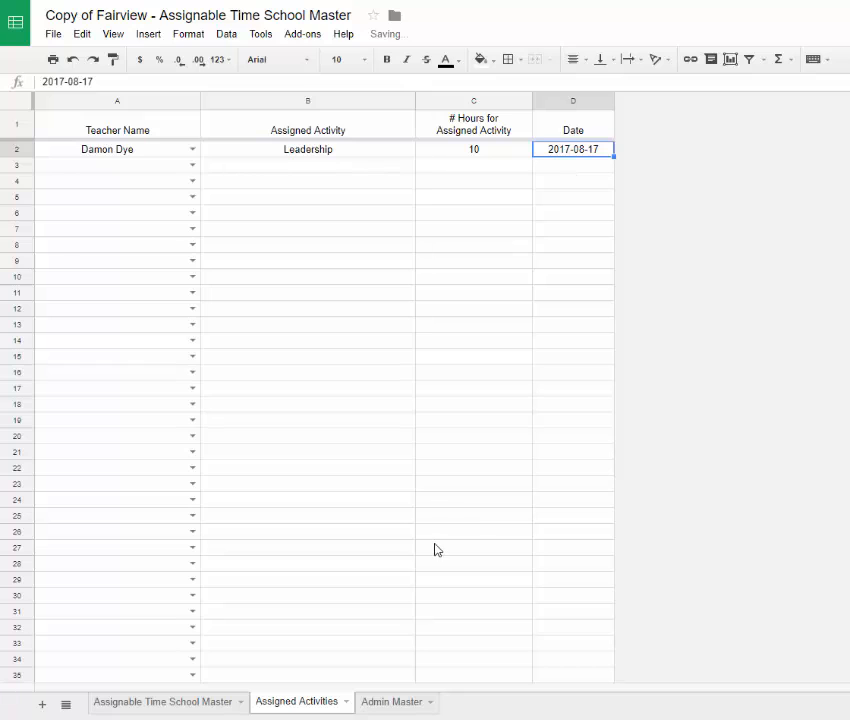
Check the teacher's additional and yearly hours on Assignable Time School Master against the activities on Admin Master and Assigned Activities.
click(148, 702)
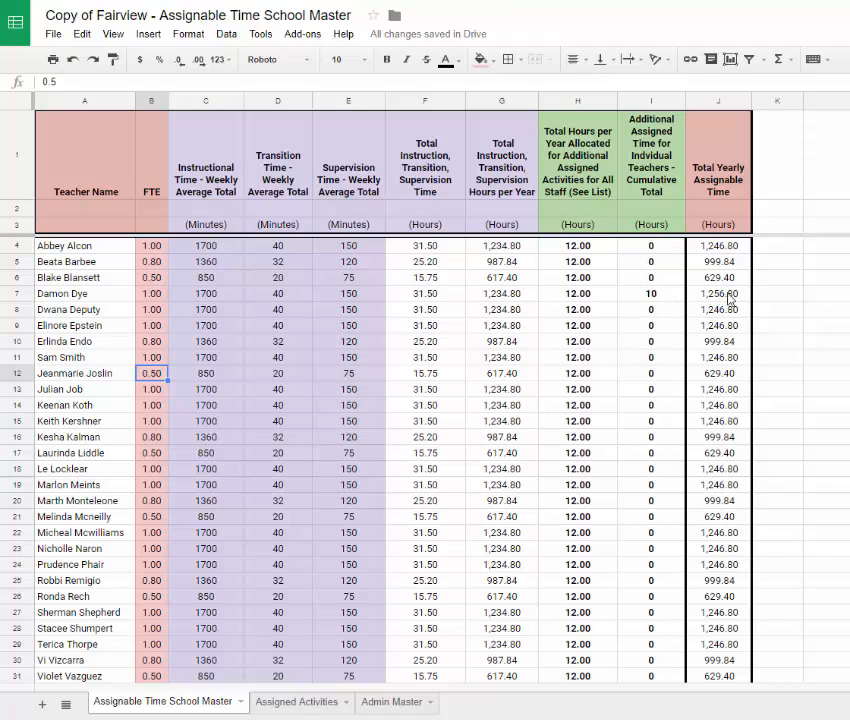
click(392, 702)
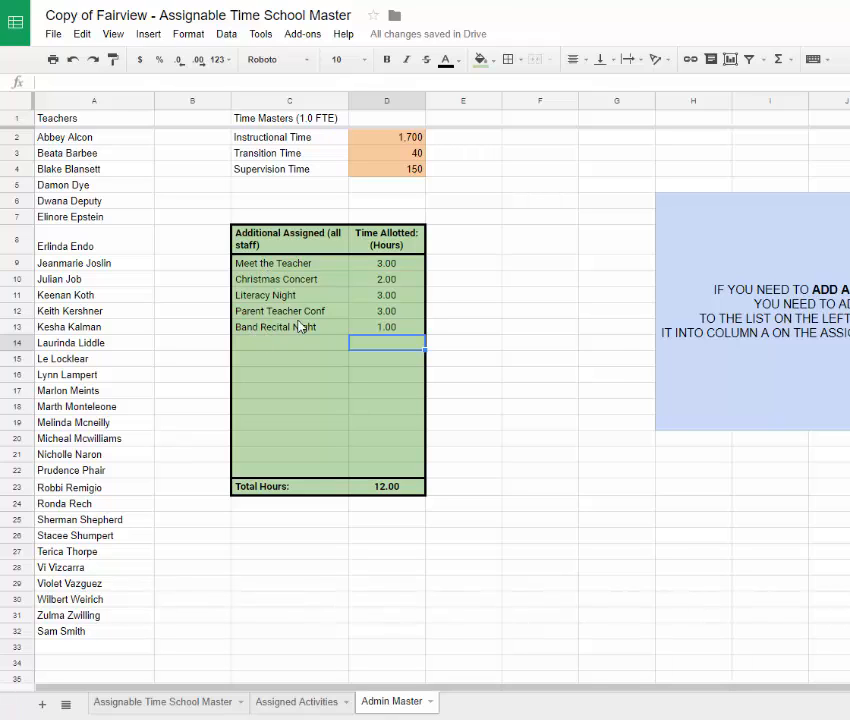
click(300, 703)
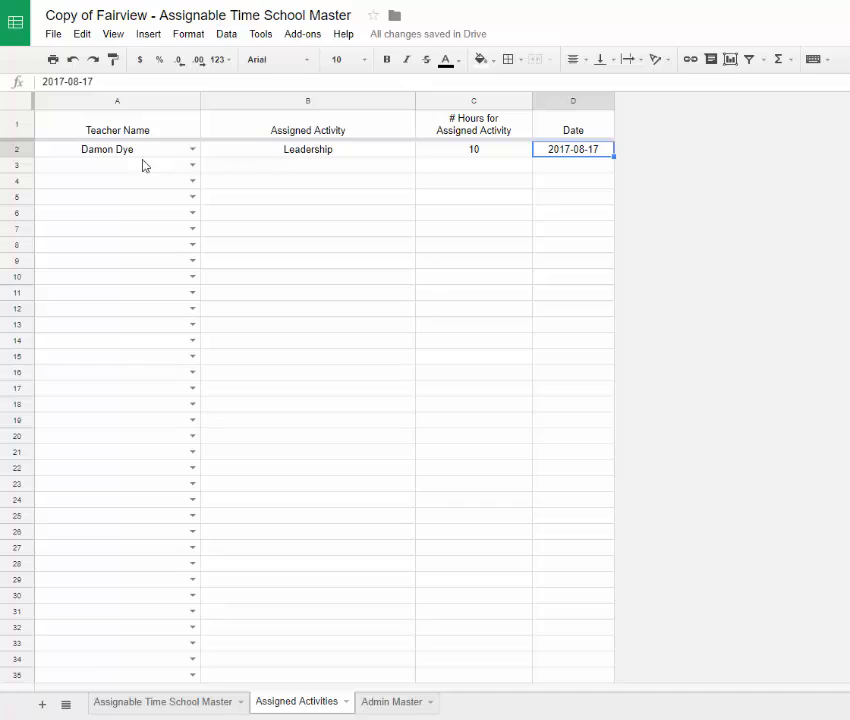
click(158, 100)
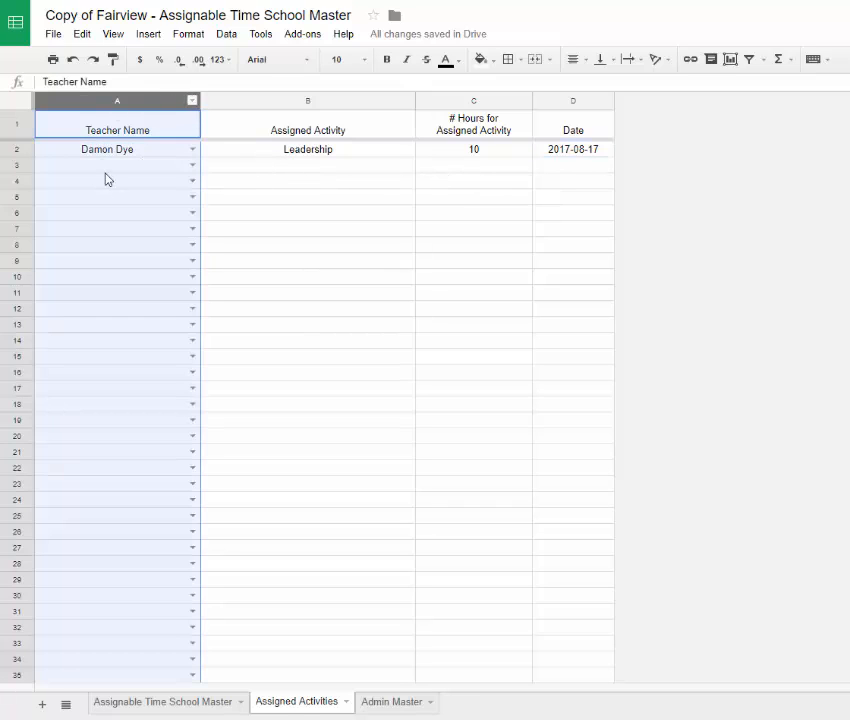
click(229, 211)
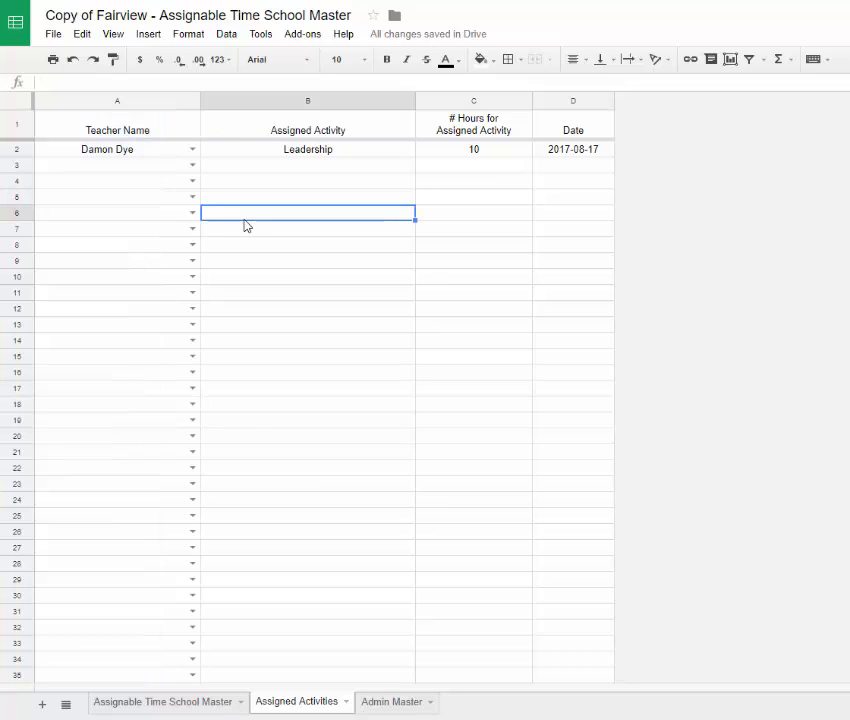
Compare the teacher lists on Assignable Time School Master and Admin Master with the Teacher Name choices on Assigned Activities.
click(186, 705)
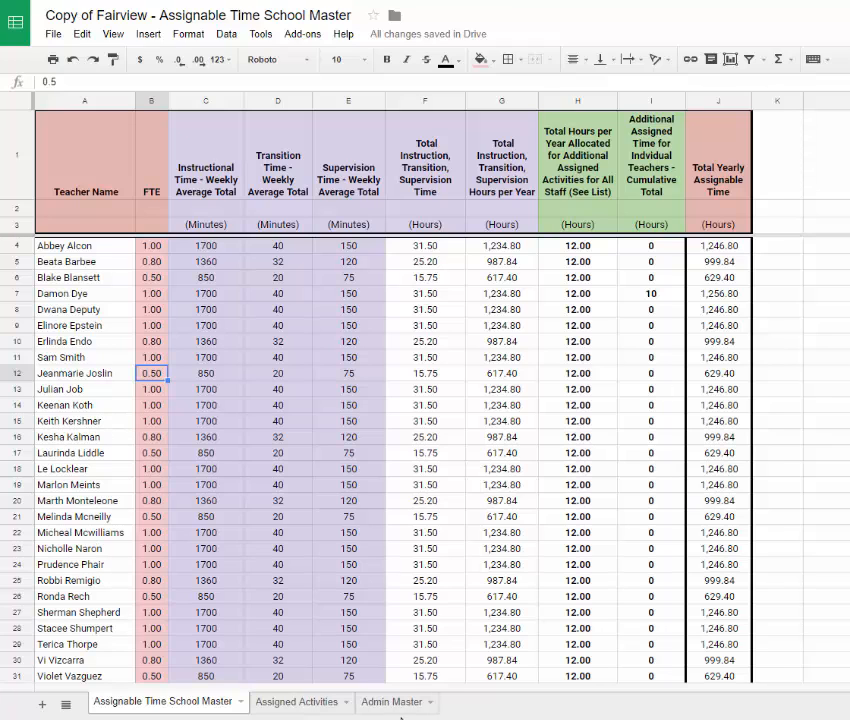
click(389, 702)
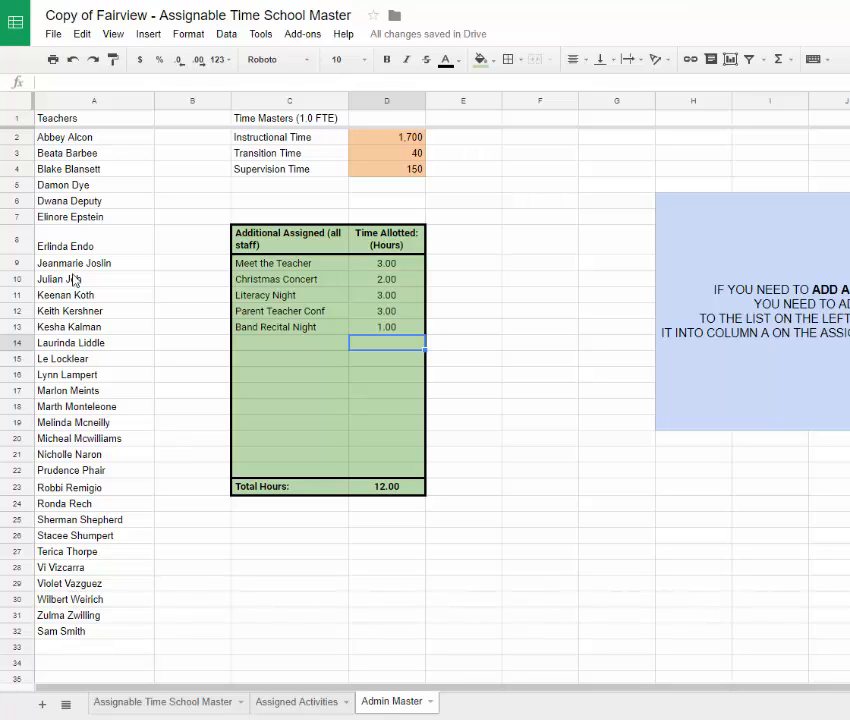
click(296, 702)
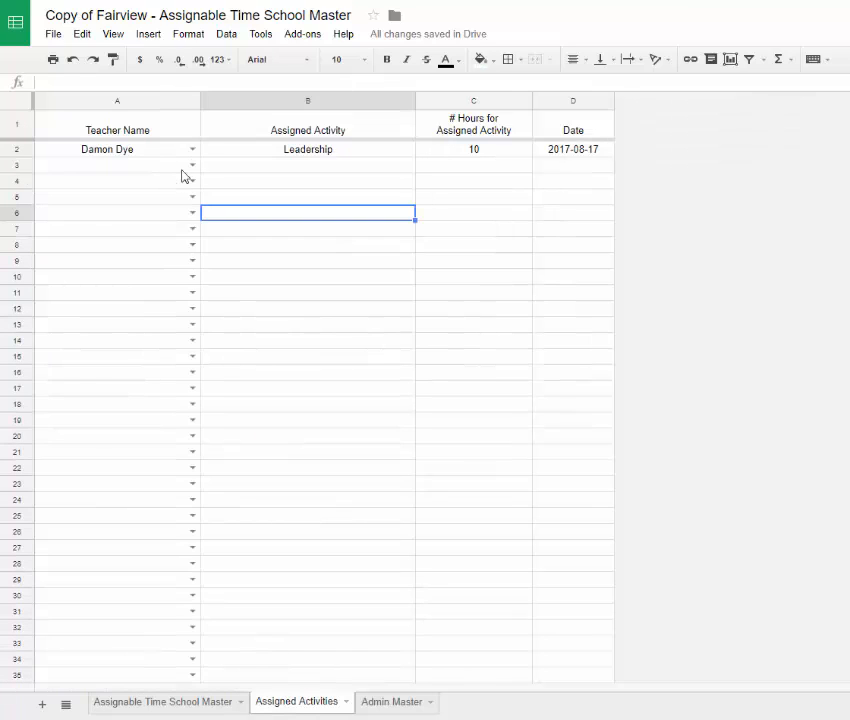
click(193, 149)
scroll(144, 360, down, 1)
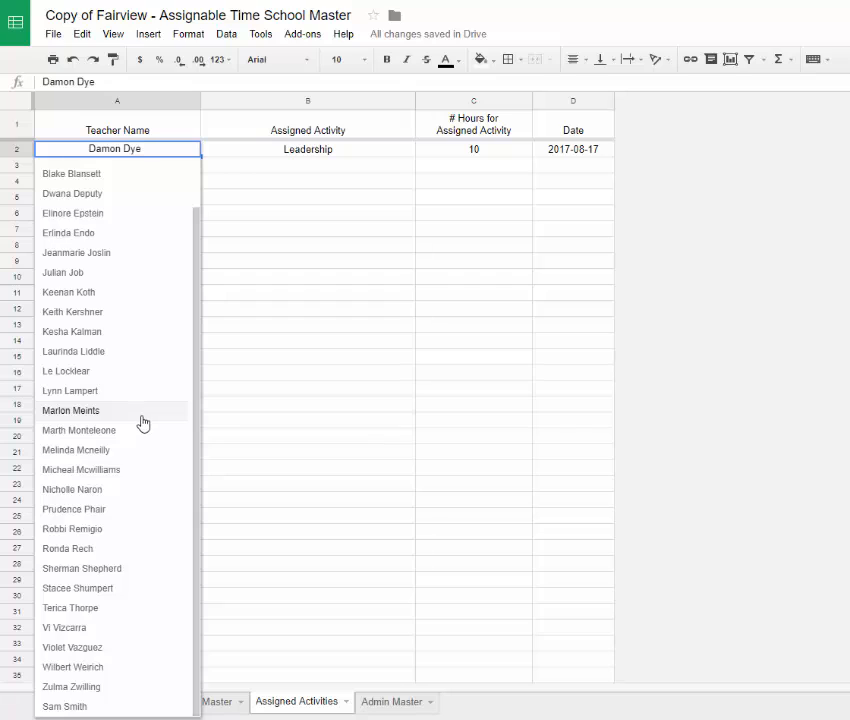
scroll(143, 420, up, 1)
click(312, 376)
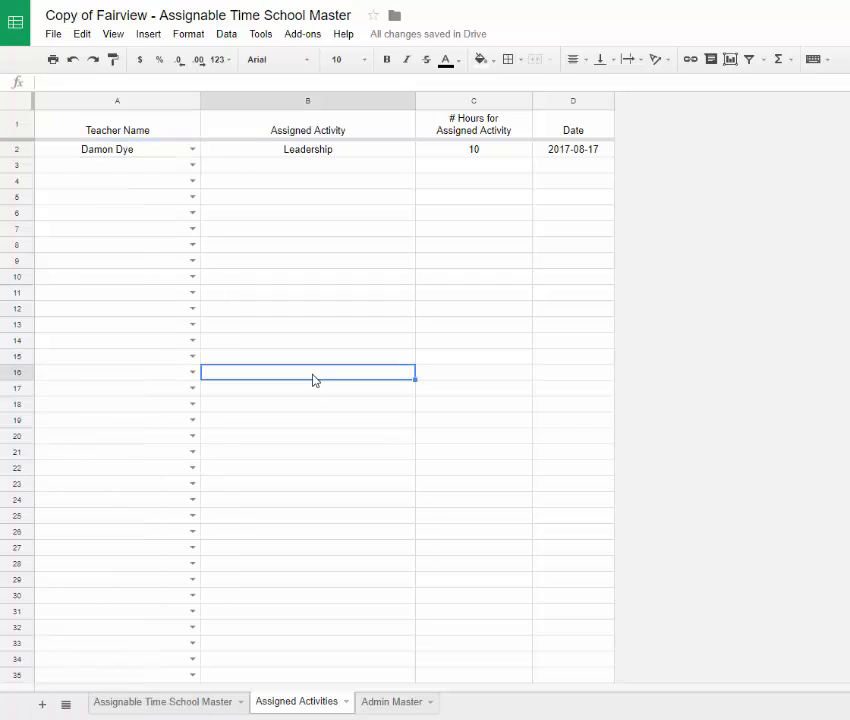